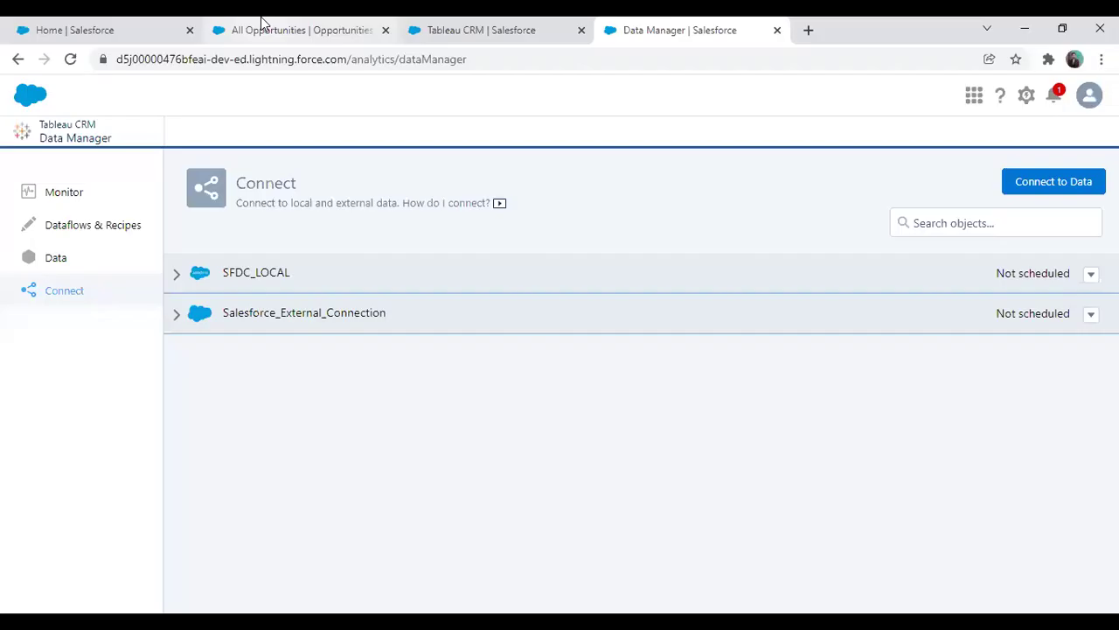
# Switch to the All Opportunities list of names, accounts, amounts, close dates and stages
pyautogui.click(260, 26)
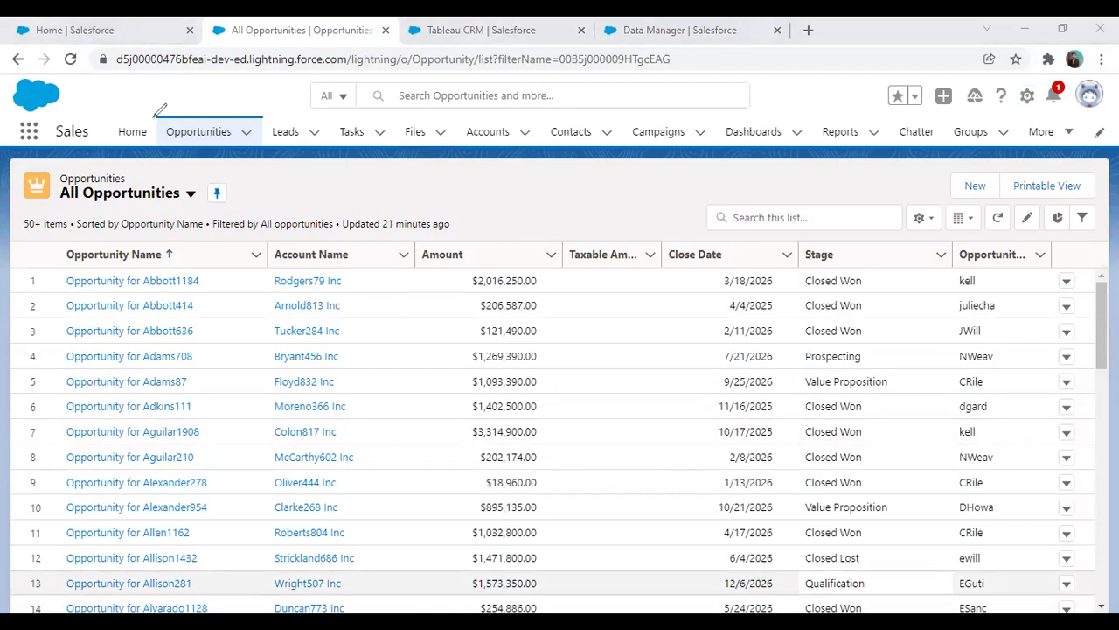
pyautogui.moveTo(160, 110); pyautogui.dragTo(261, 112)
pyautogui.moveTo(647, 233)
pyautogui.mouseDown()
pyautogui.moveTo(593, 231)
pyautogui.moveTo(566, 243)
pyautogui.moveTo(561, 259)
pyautogui.moveTo(653, 271)
pyautogui.moveTo(648, 234)
pyautogui.mouseUp()
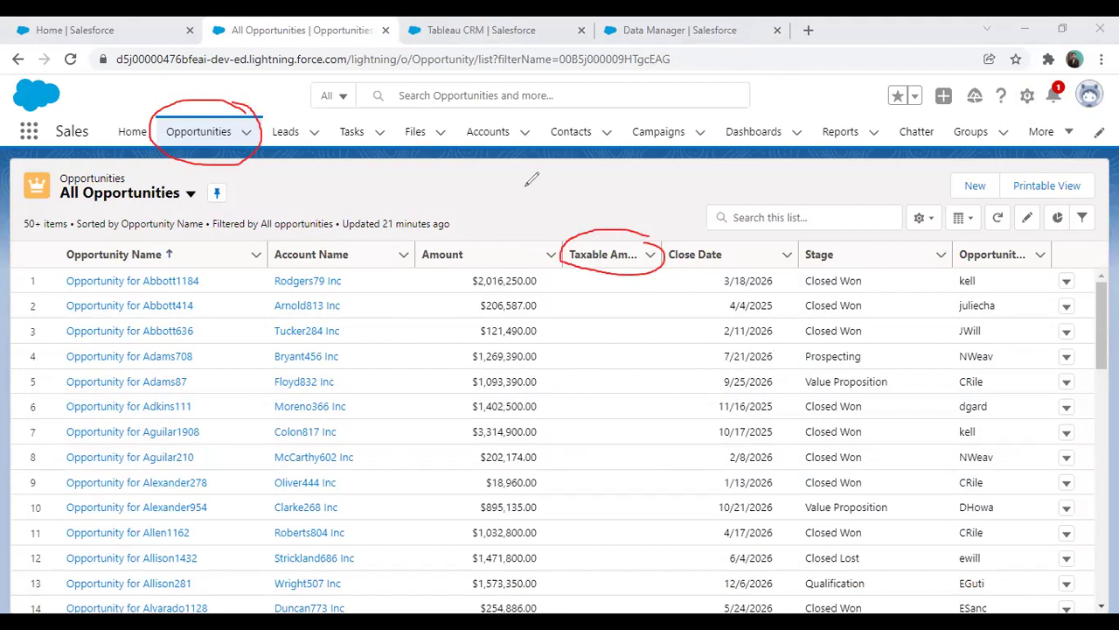
pyautogui.moveTo(423, 260); pyautogui.dragTo(470, 260)
pyautogui.moveTo(644, 206)
pyautogui.mouseDown()
pyautogui.moveTo(626, 236)
pyautogui.moveTo(654, 232)
pyautogui.mouseUp()
pyautogui.press('Escape')
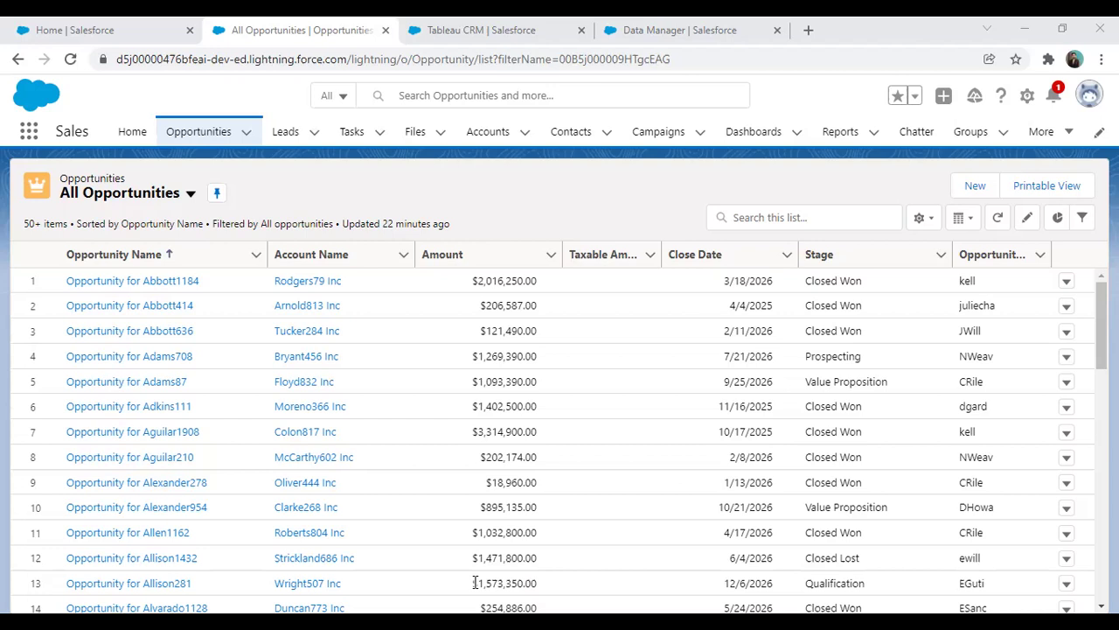
pyautogui.click(623, 254)
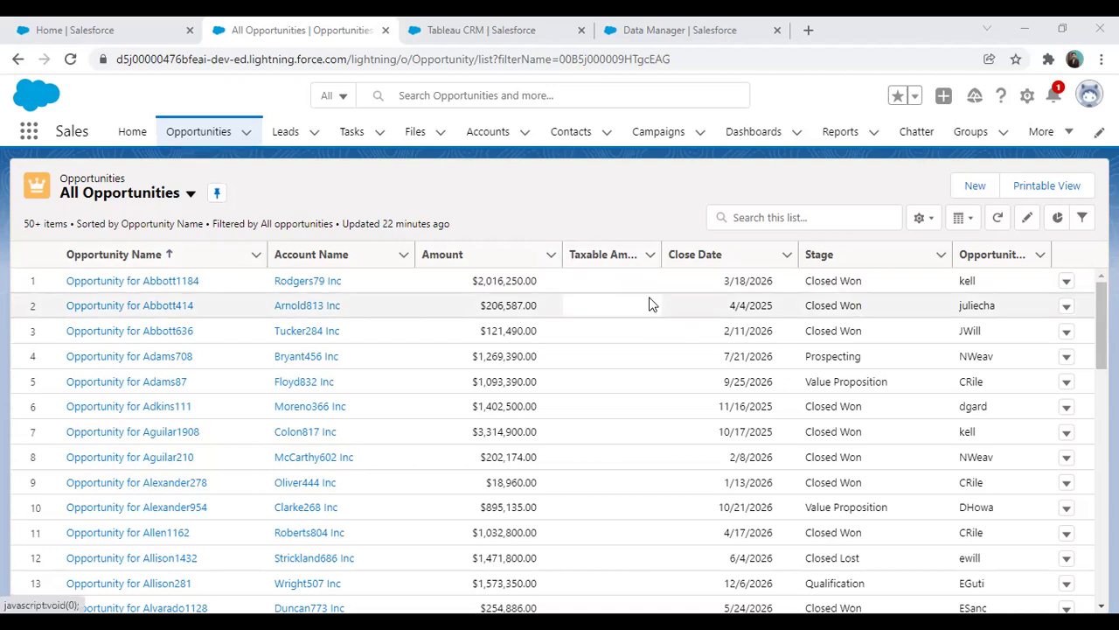
# Open Data Manager's Connect page and its Connect to Data source dialog
pyautogui.click(648, 26)
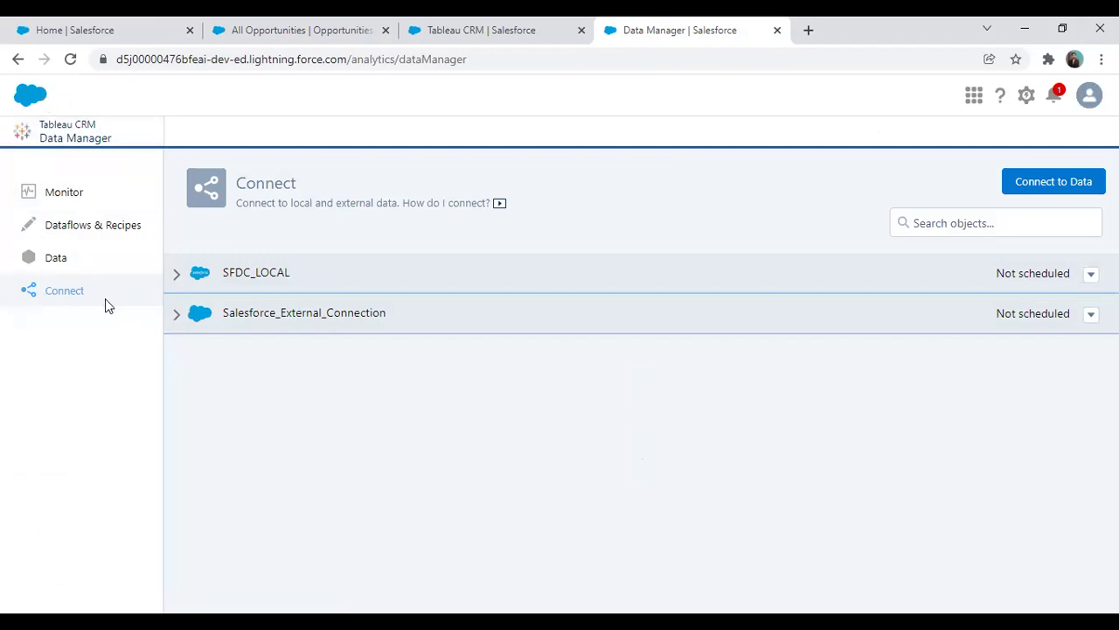
pyautogui.click(1034, 187)
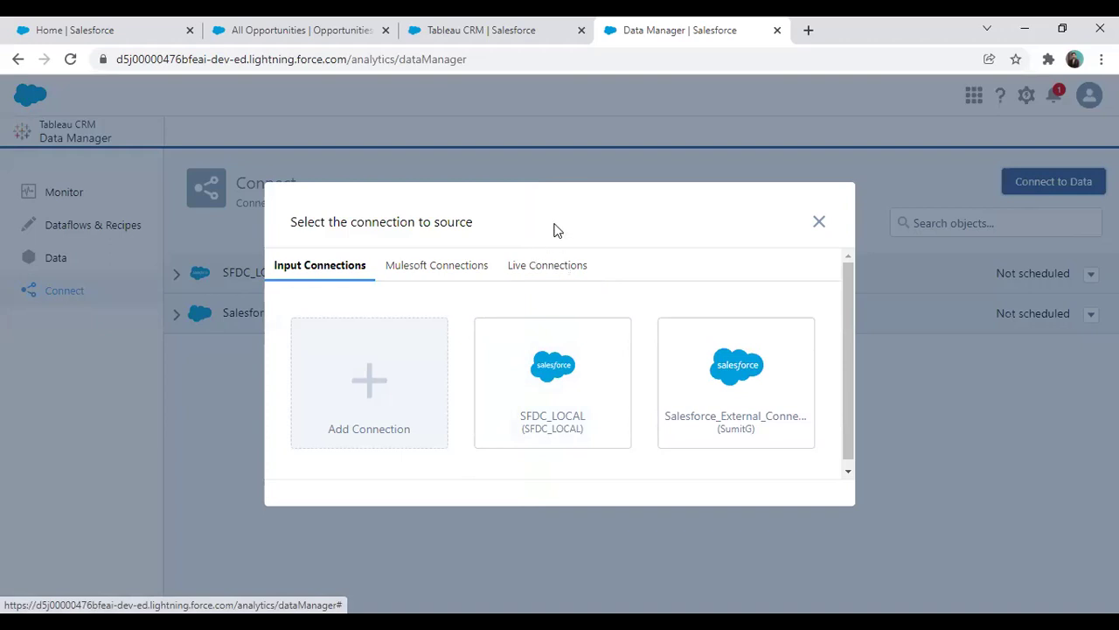
pyautogui.moveTo(544, 40)
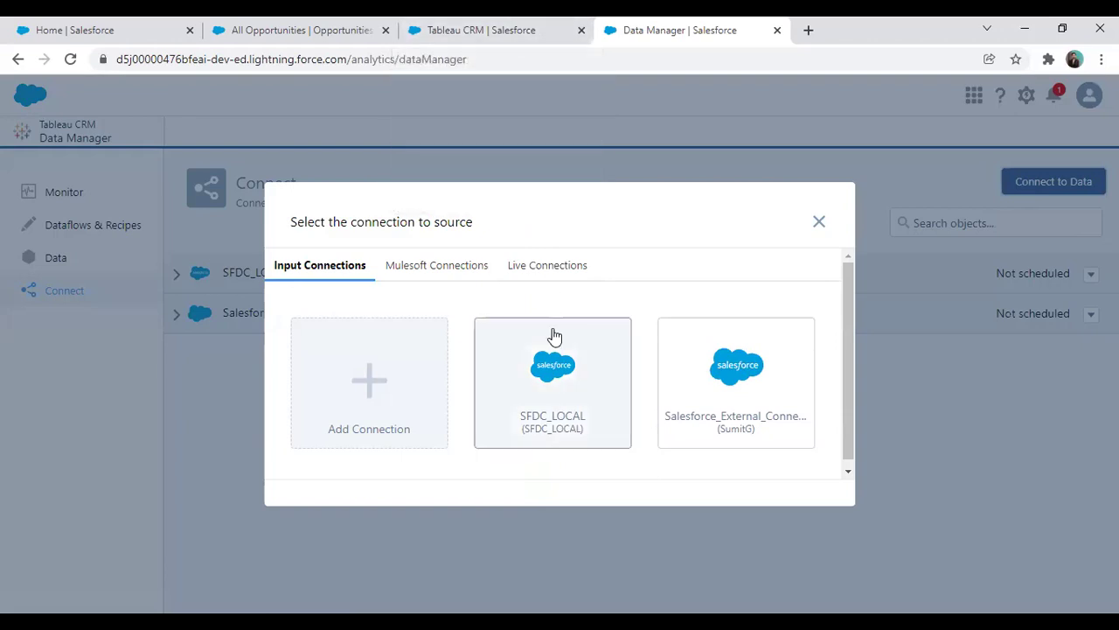
# Quick Find 'analytics' in Setup, check Getting Started, then open Analytics Settings
pyautogui.click(67, 28)
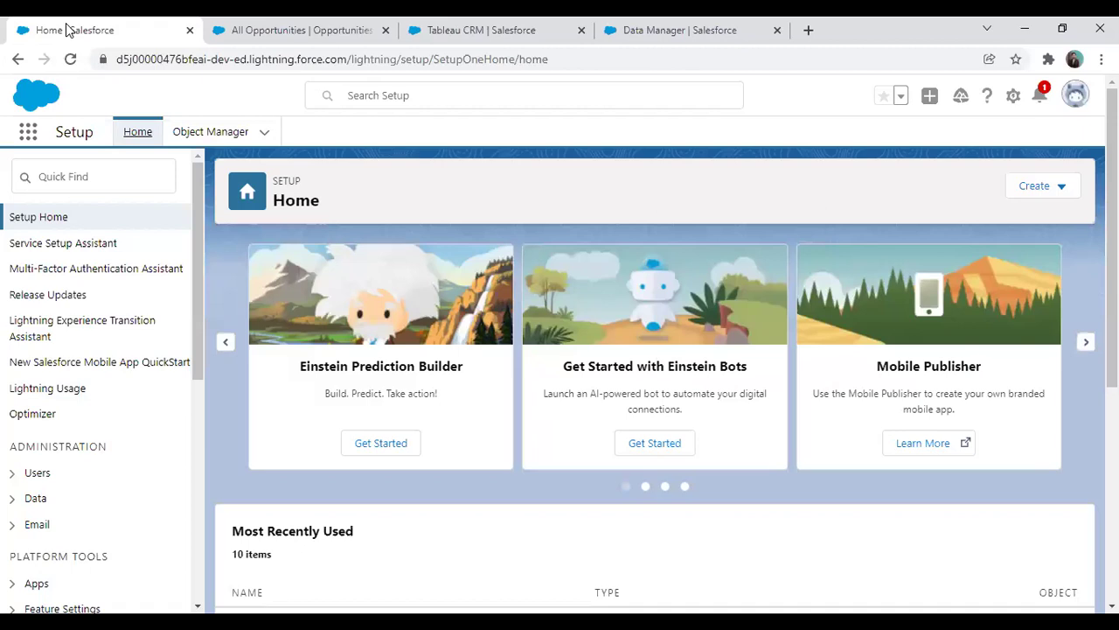
pyautogui.click(91, 185)
pyautogui.write('an')
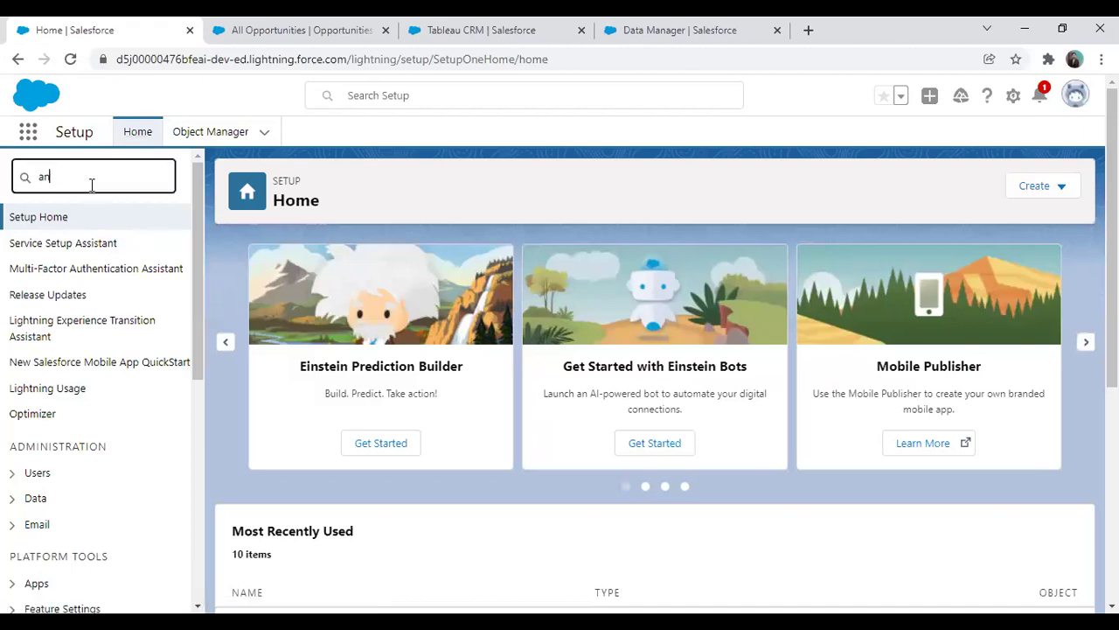
pyautogui.write('alytics')
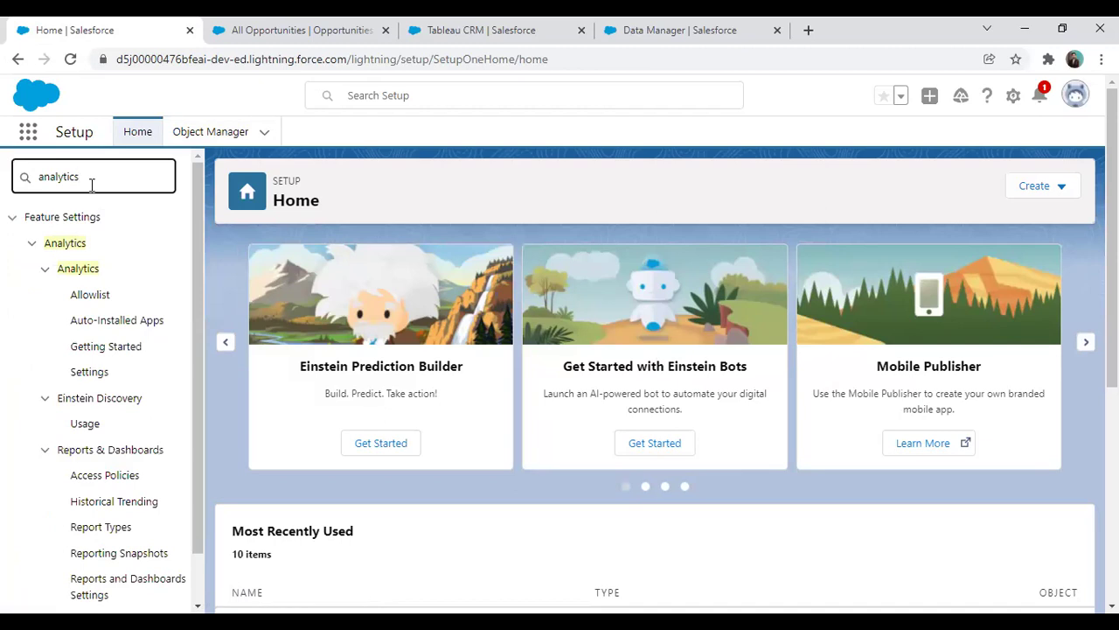
pyautogui.click(122, 354)
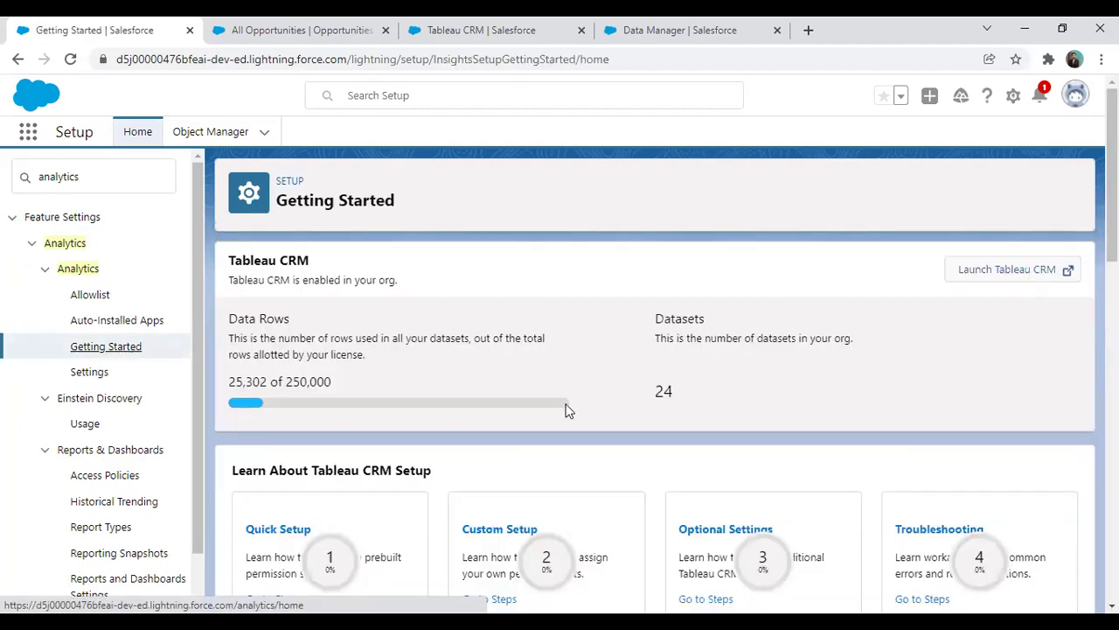
pyautogui.scroll(-15, 566, 410)
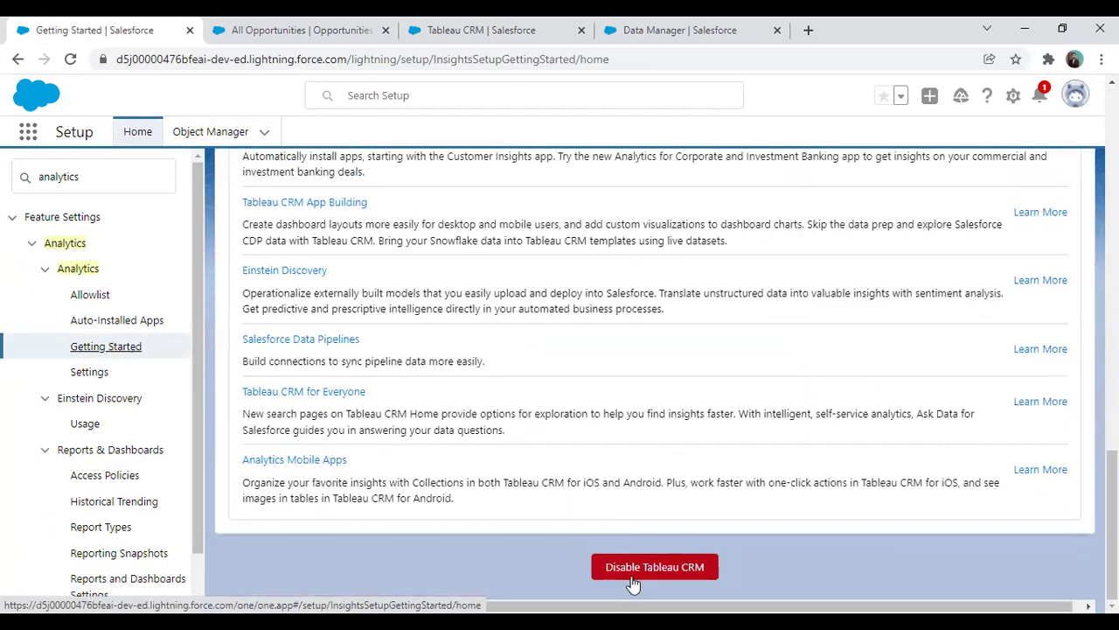
pyautogui.scroll(12, 628, 581)
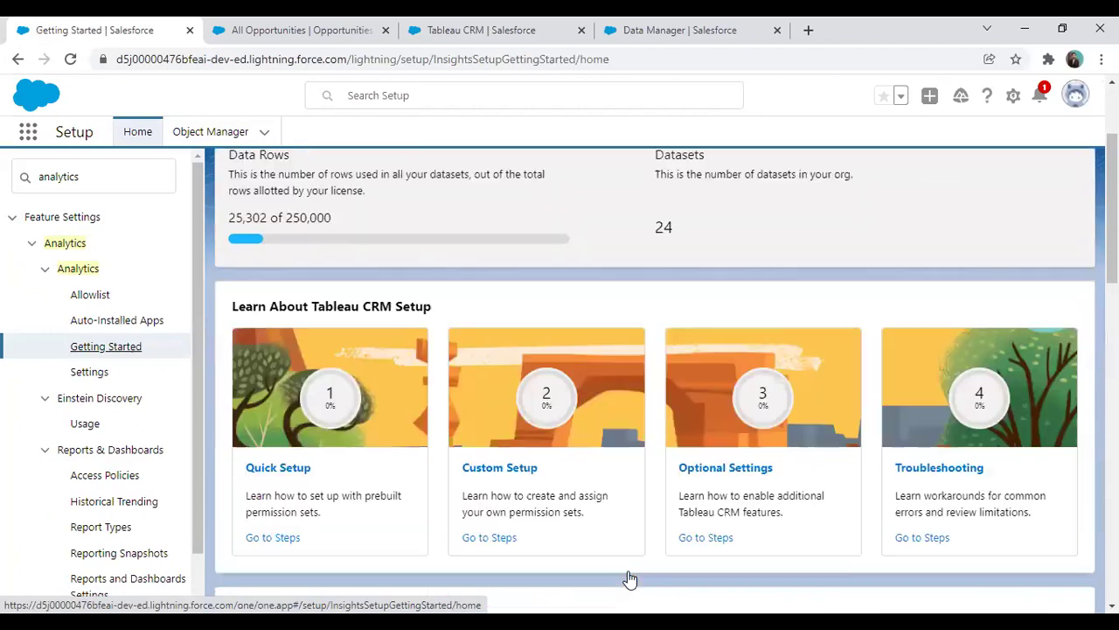
pyautogui.scroll(2, 627, 579)
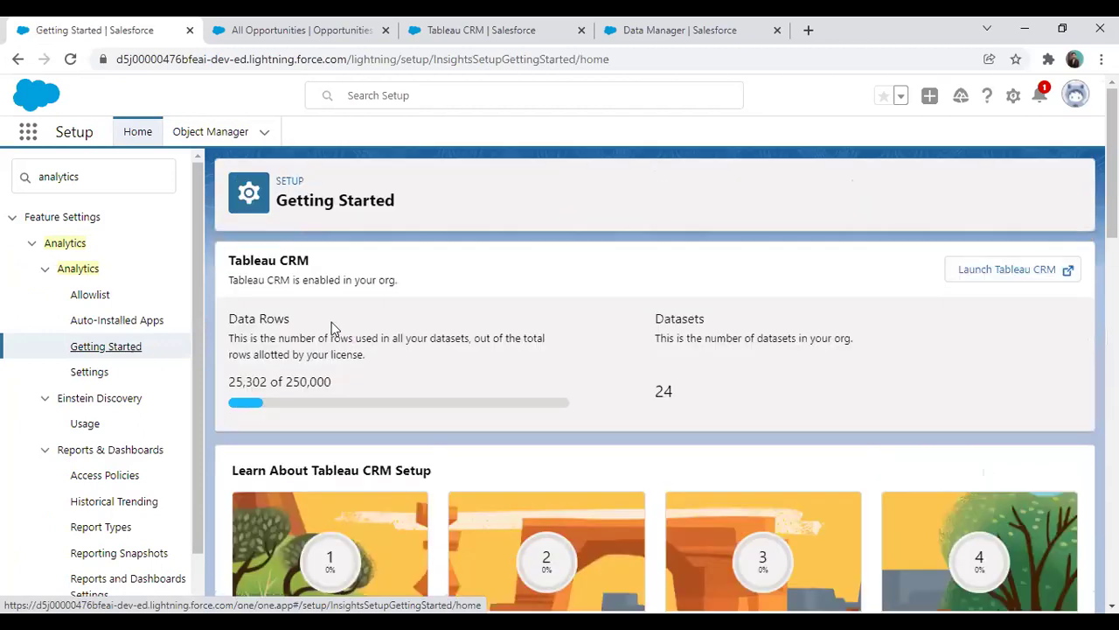
pyautogui.click(88, 374)
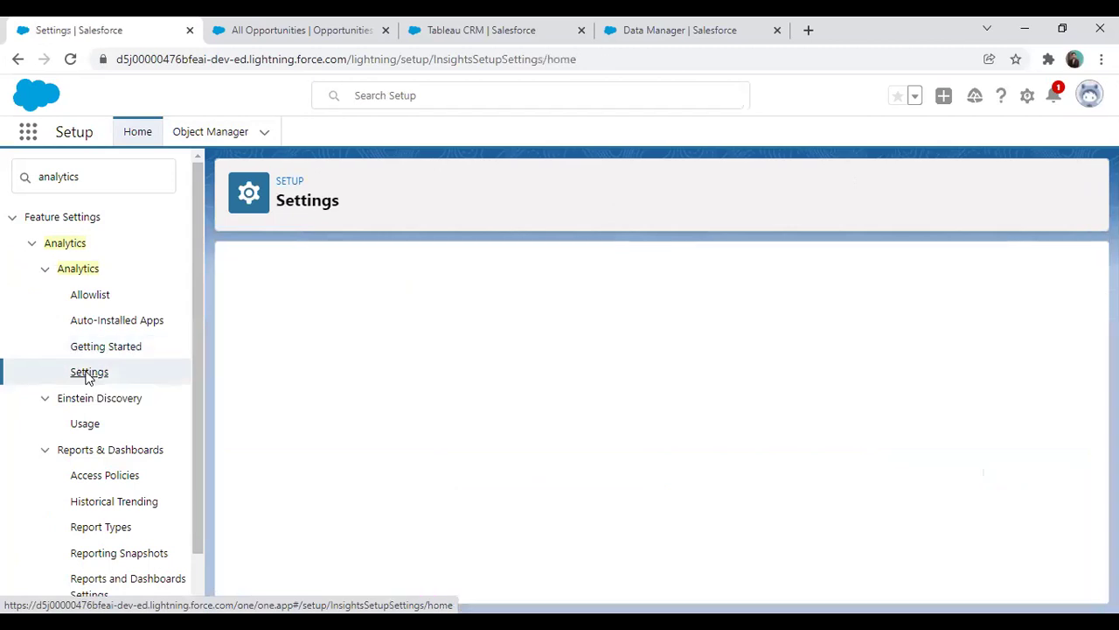
# Review the Analytics settings options, highlighting the listed connection and sync settings
pyautogui.scroll(-10, 568, 519)
pyautogui.scroll(2, 583, 480)
pyautogui.keyDown('ctrl'); pyautogui.scroll(1, 582, 480); pyautogui.keyUp('ctrl')
pyautogui.scroll(10, 534, 455)
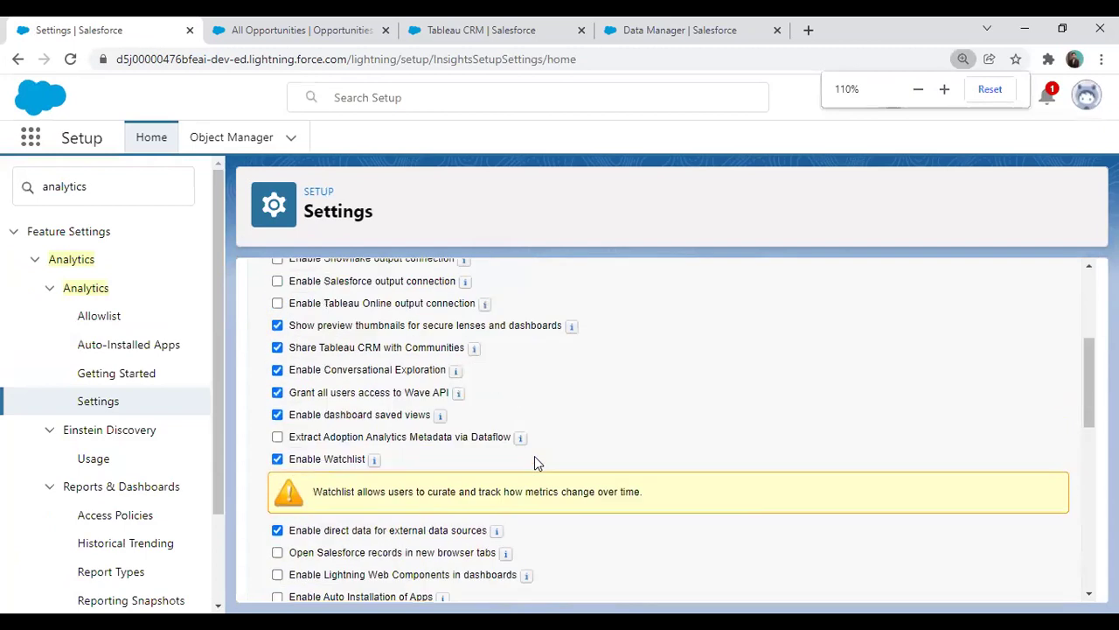
pyautogui.keyDown('ctrl'); pyautogui.scroll(2, 666, 446); pyautogui.keyUp('ctrl')
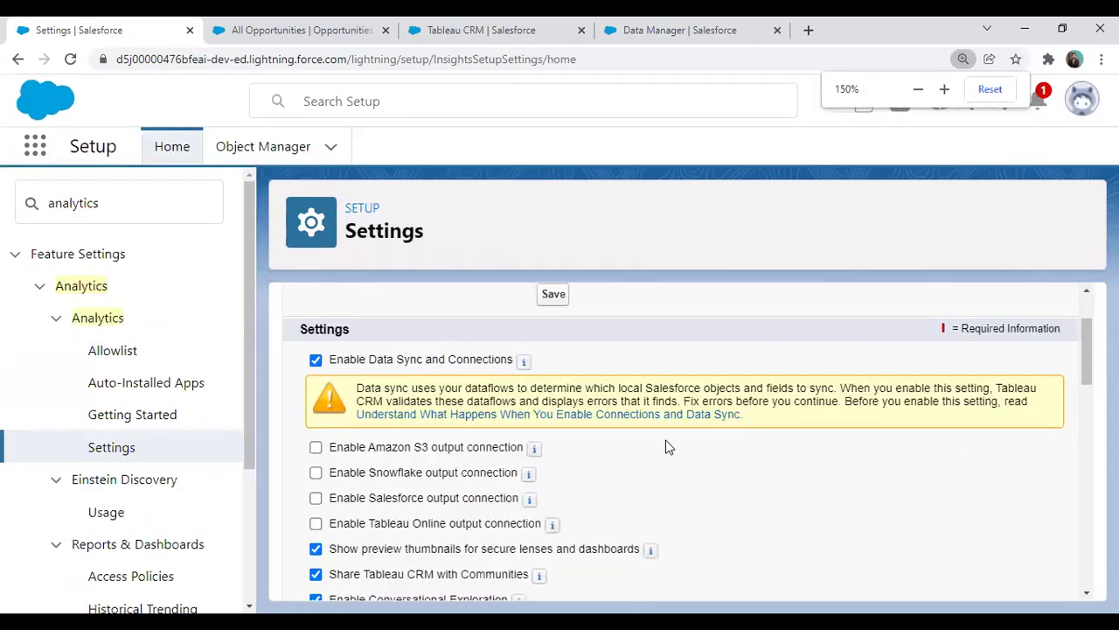
pyautogui.keyDown('ctrl'); pyautogui.scroll(-2, 557, 407); pyautogui.keyUp('ctrl')
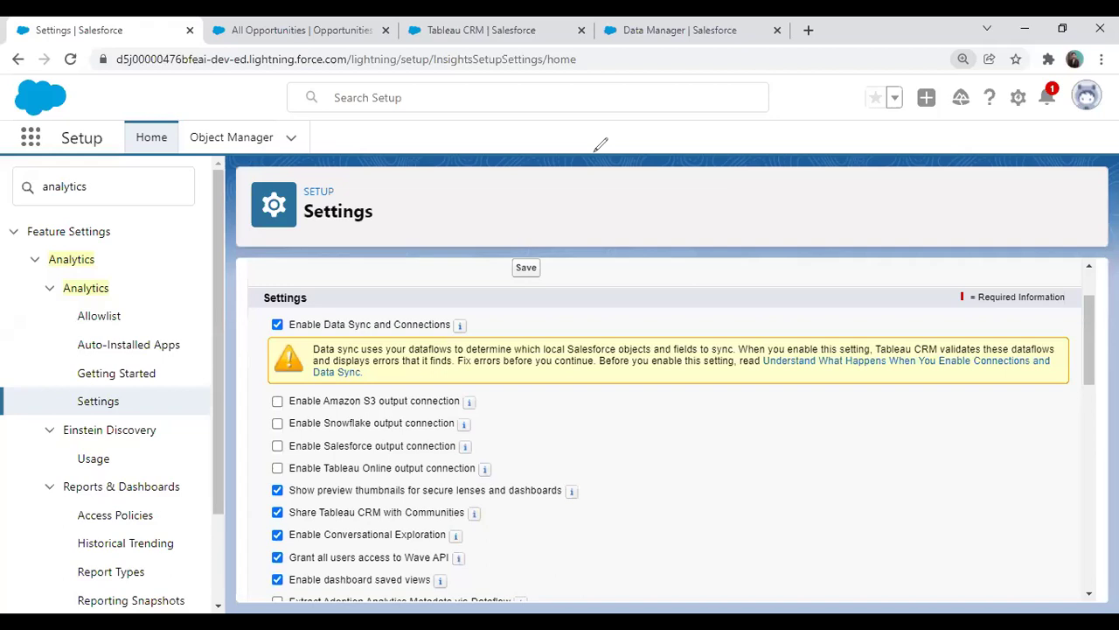
pyautogui.moveTo(256, 389)
pyautogui.mouseDown()
pyautogui.moveTo(371, 412)
pyautogui.moveTo(491, 411)
pyautogui.mouseUp()
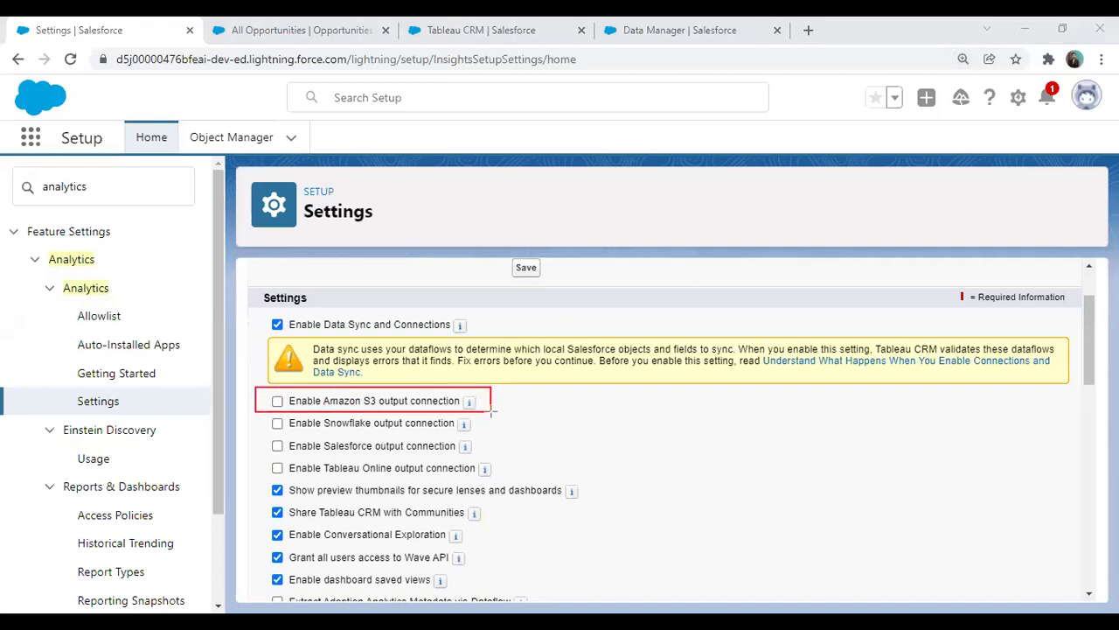
pyautogui.moveTo(253, 411)
pyautogui.mouseDown()
pyautogui.moveTo(325, 433)
pyautogui.moveTo(496, 434)
pyautogui.mouseUp()
pyautogui.moveTo(259, 437)
pyautogui.mouseDown()
pyautogui.moveTo(307, 454)
pyautogui.moveTo(497, 456)
pyautogui.mouseUp()
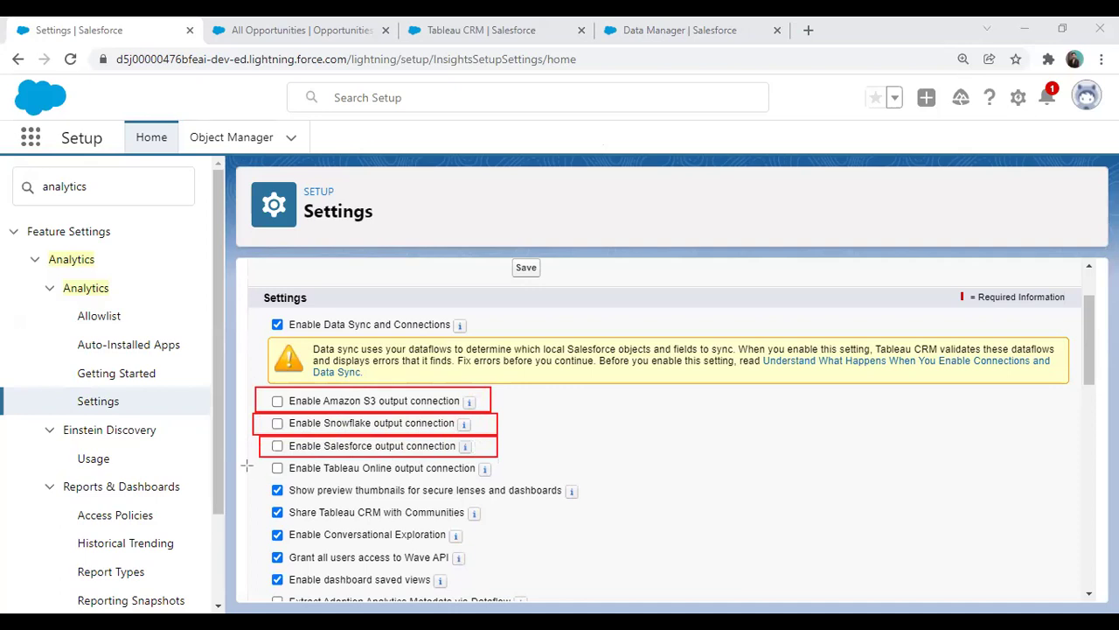
pyautogui.moveTo(256, 459)
pyautogui.mouseDown()
pyautogui.moveTo(413, 481)
pyautogui.moveTo(518, 477)
pyautogui.mouseUp()
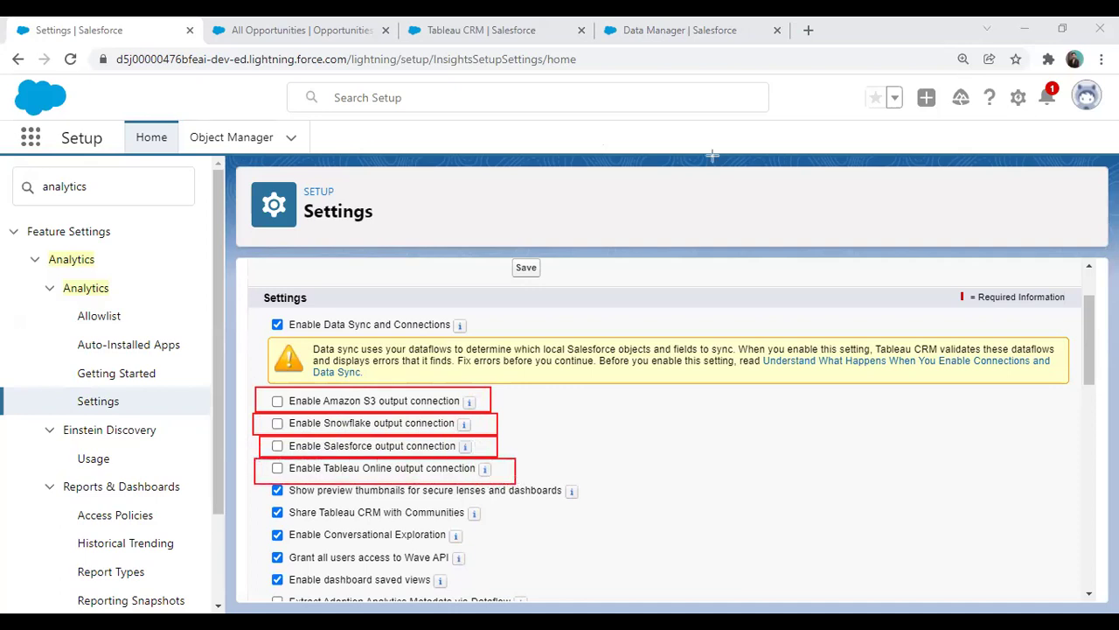
# Tick 'Enable Salesforce output connection' in the Analytics settings
pyautogui.press('e')
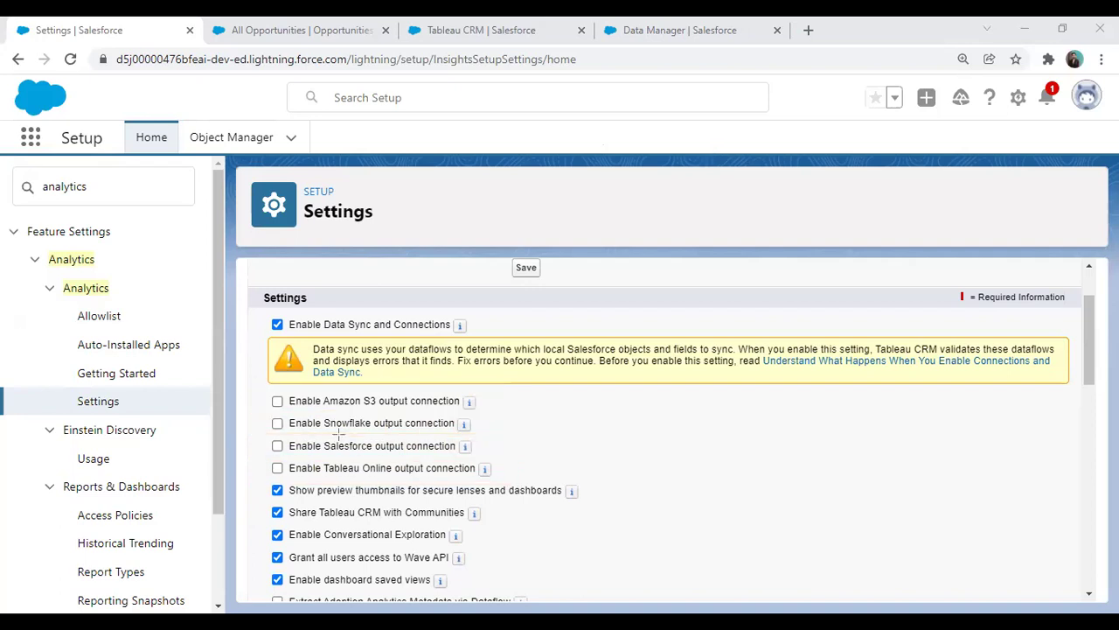
pyautogui.moveTo(260, 429); pyautogui.dragTo(487, 460)
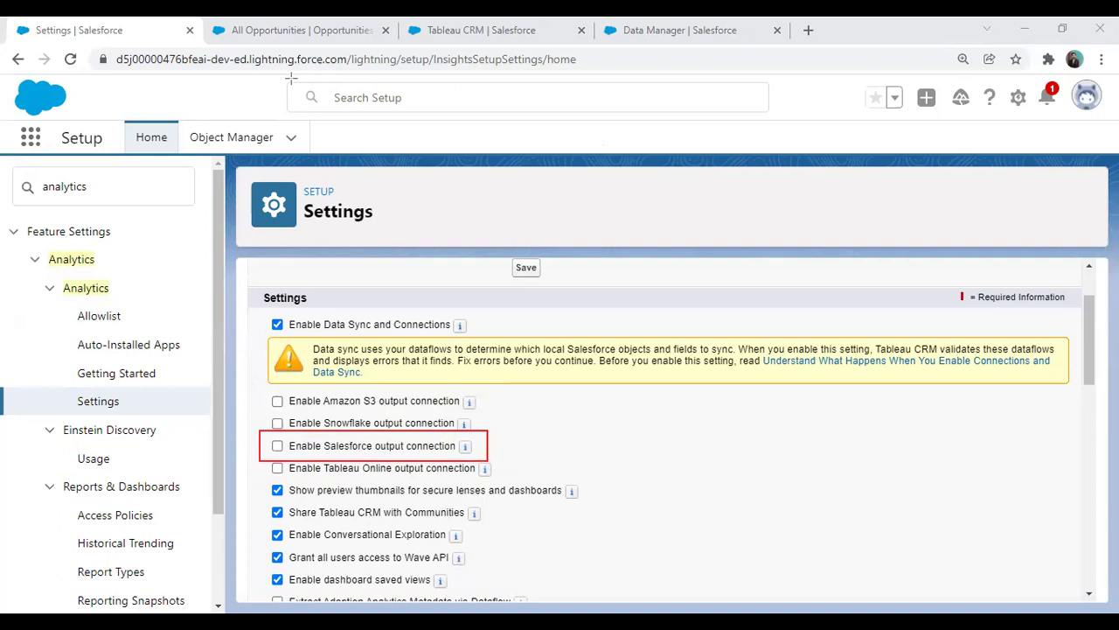
pyautogui.moveTo(266, 444); pyautogui.dragTo(282, 440)
pyautogui.click(278, 447)
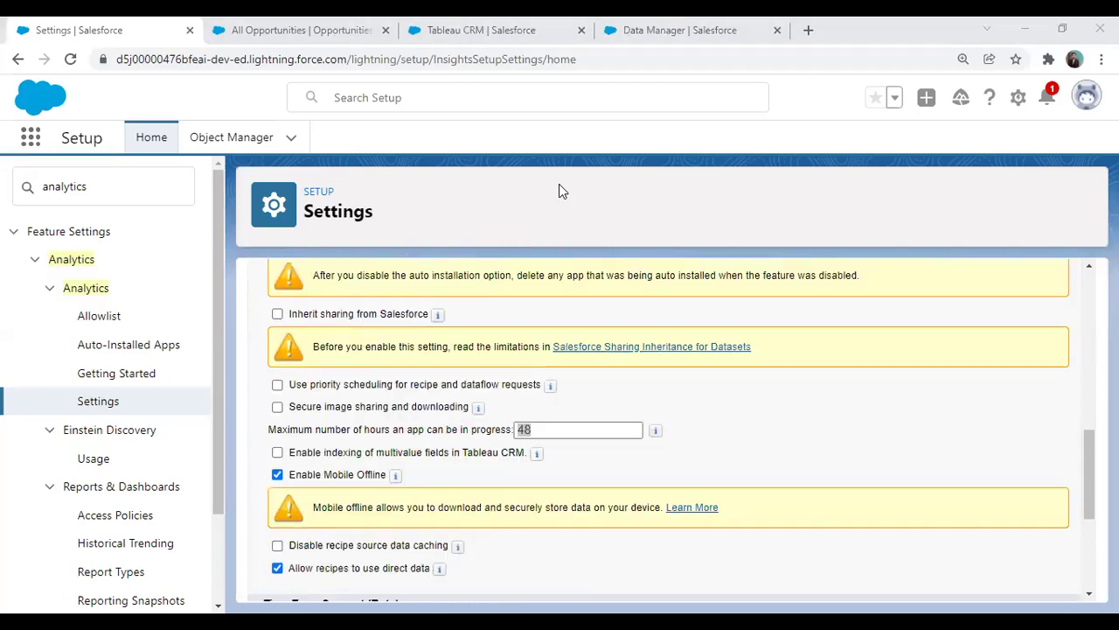
pyautogui.scroll(10, 560, 483)
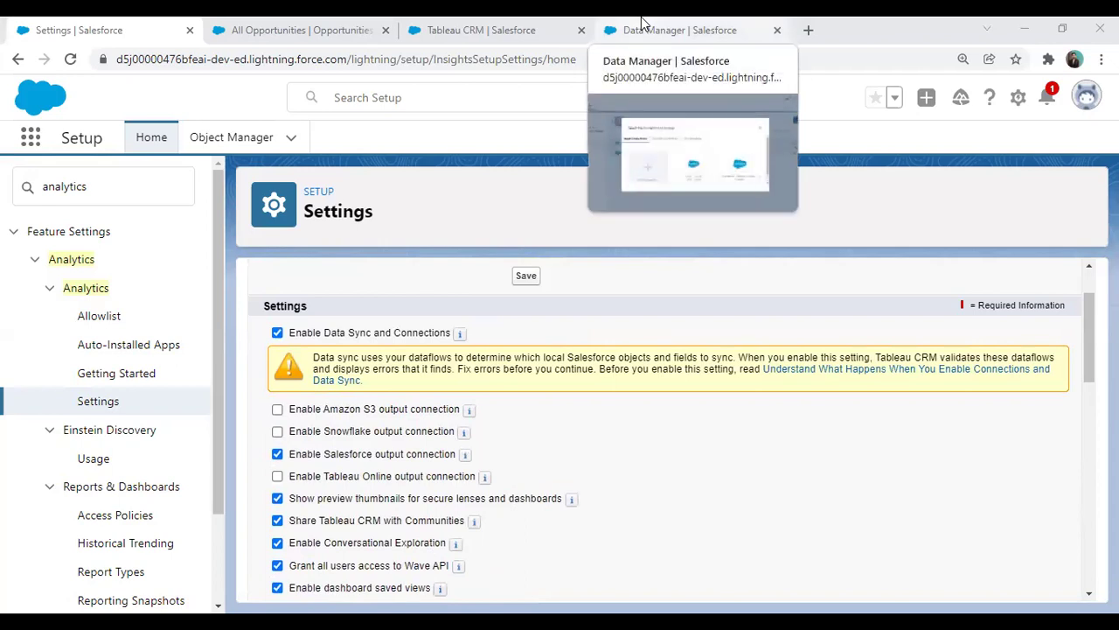
# Reload Data Manager and reopen Connect to Data, now listing Output Connections
pyautogui.click(641, 21)
pyautogui.click(843, 227)
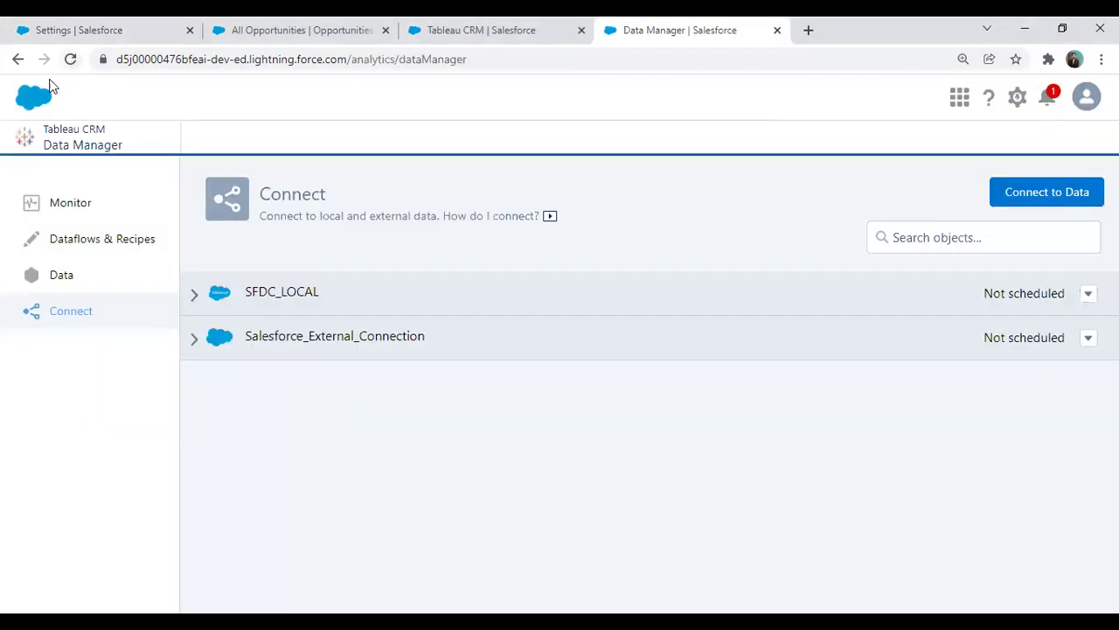
pyautogui.click(70, 59)
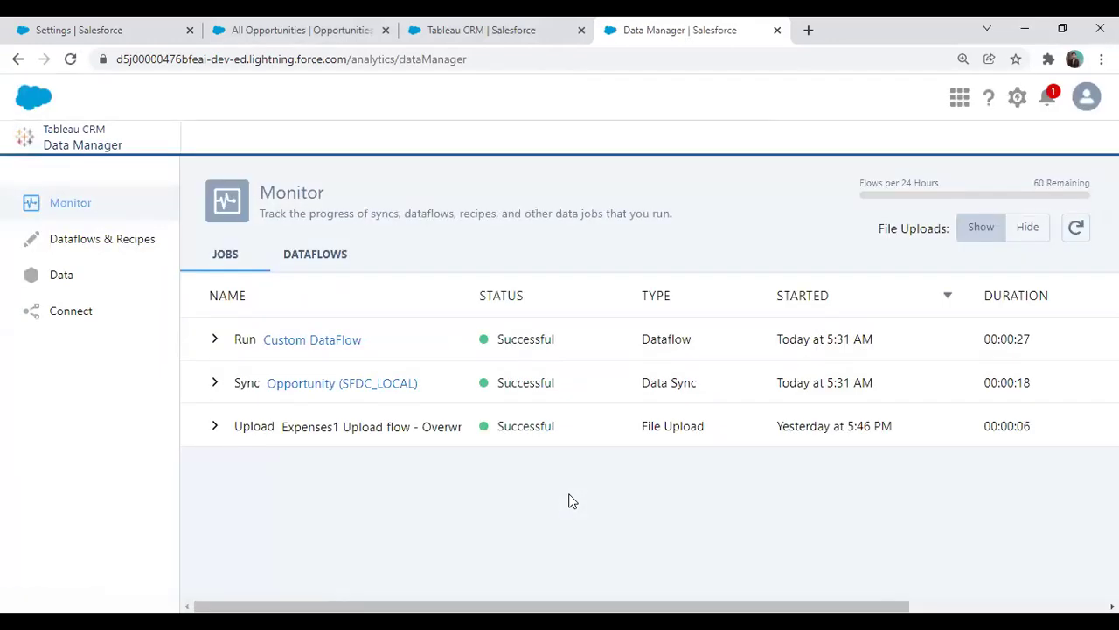
pyautogui.click(66, 314)
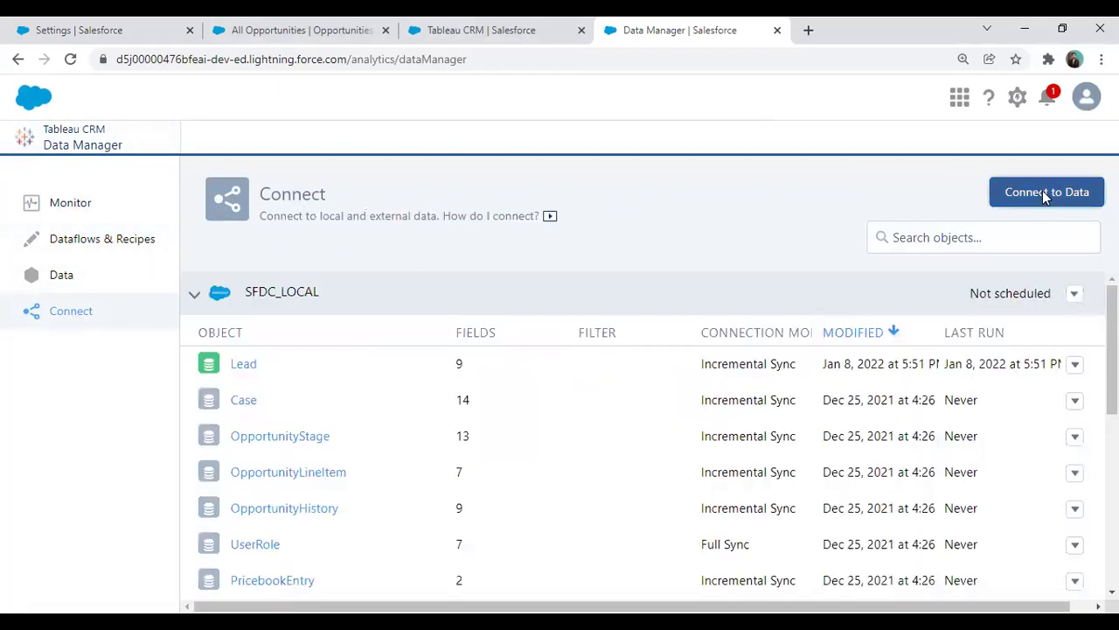
pyautogui.click(1045, 194)
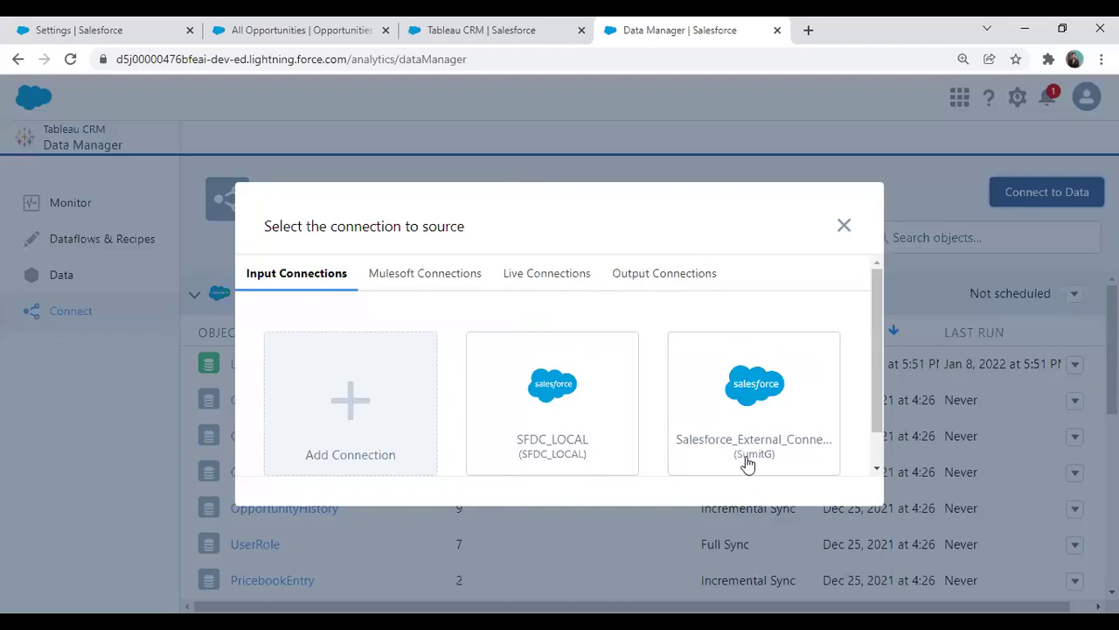
pyautogui.moveTo(744, 248); pyautogui.dragTo(747, 251)
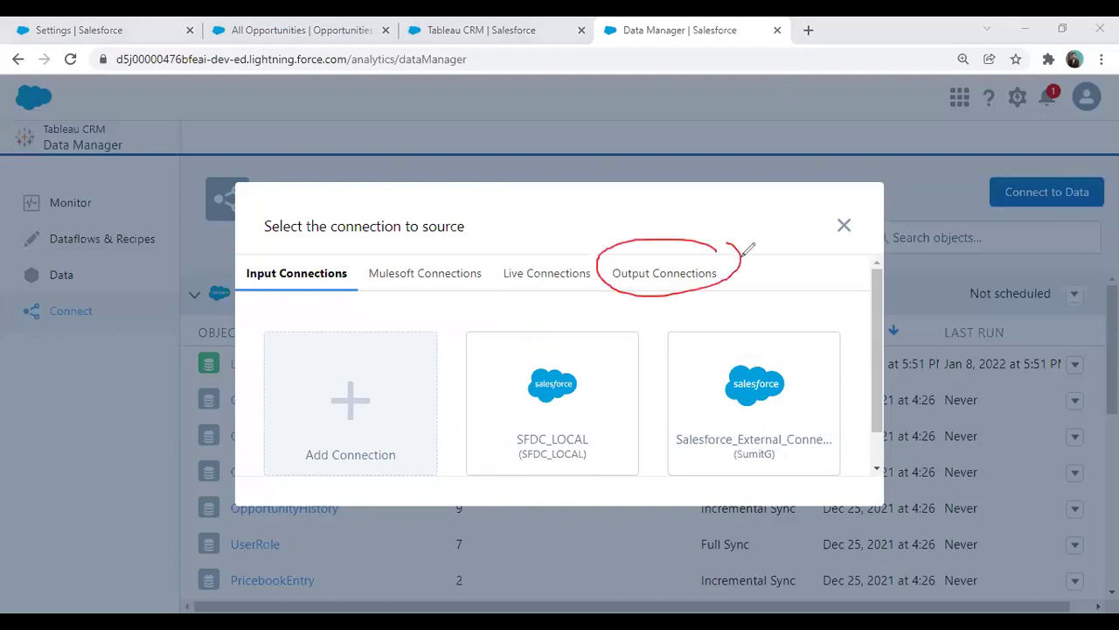
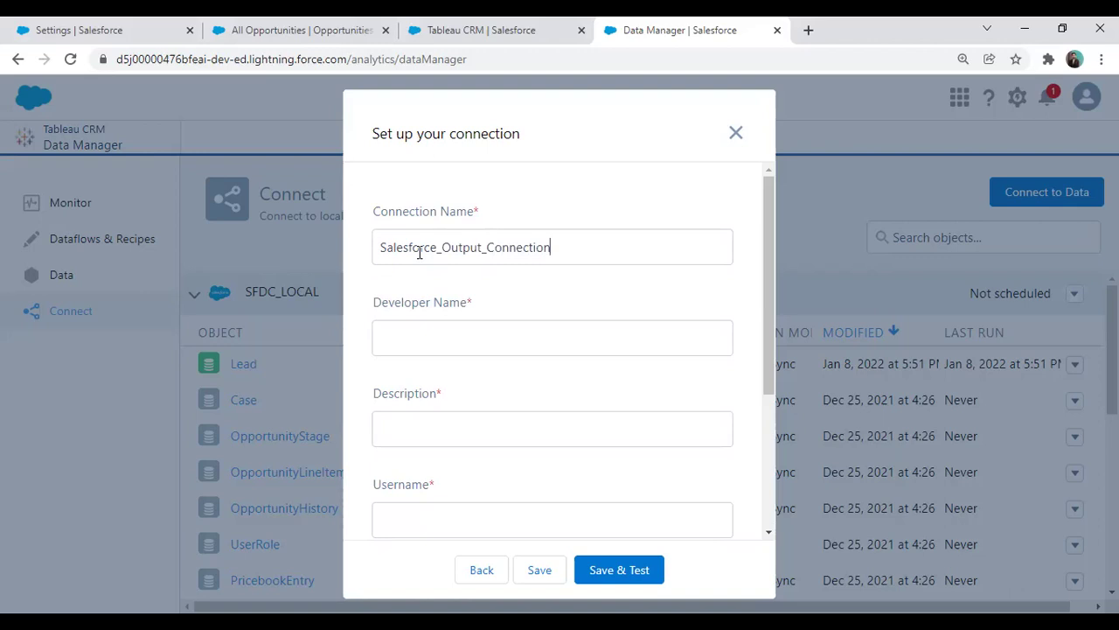
# Set the developer name to the connection name and the description to 'Connector for Salesforce'
pyautogui.hotkey('ctrl', 'a')
pyautogui.hotkey('ctrl', 'c')
pyautogui.click(434, 339)
pyautogui.write('Salesof')
pyautogui.press('BackSpace')
pyautogui.moveTo(558, 248); pyautogui.dragTo(262, 255)
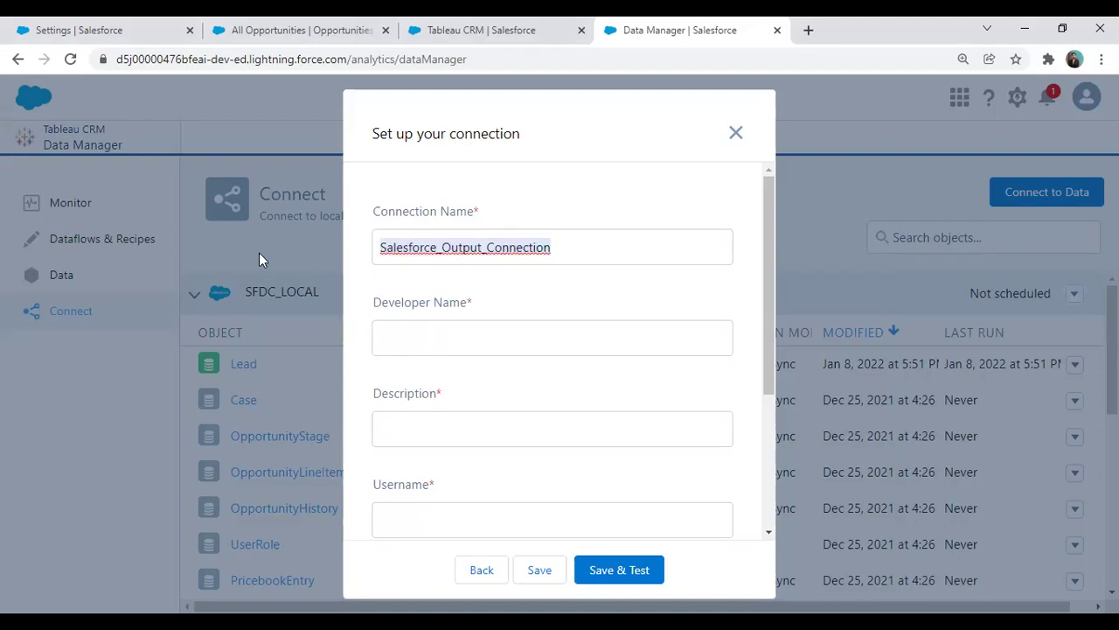
pyautogui.click(417, 334)
pyautogui.hotkey('ctrl', 'v')
pyautogui.click(434, 434)
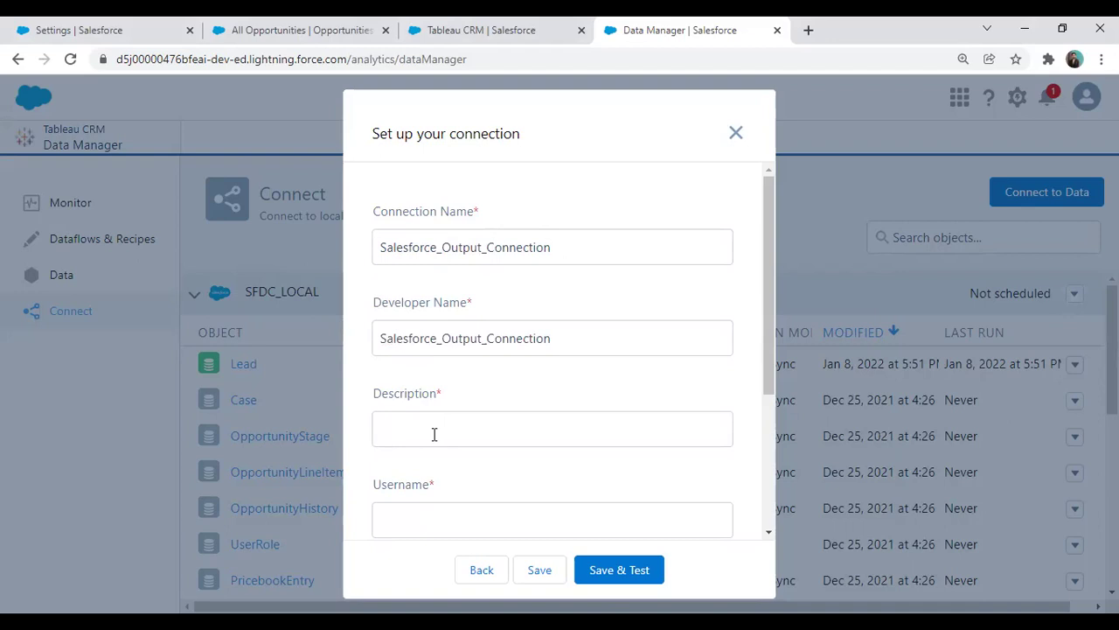
pyautogui.write('Cooned')
pyautogui.press('BackSpace')
pyautogui.press('BackSpace')
pyautogui.press('BackSpace')
pyautogui.write('nector for Salesfor')
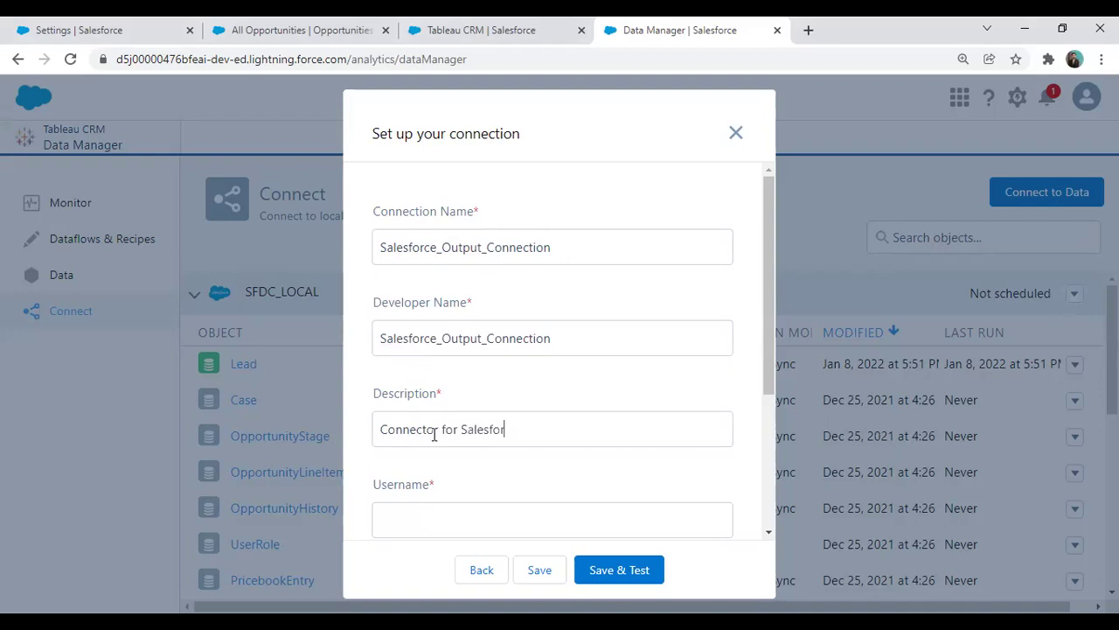
pyautogui.write('ce')
# Enter the Salesforce username and password with security token, then save and test the connection
pyautogui.scroll(-2, 454, 485)
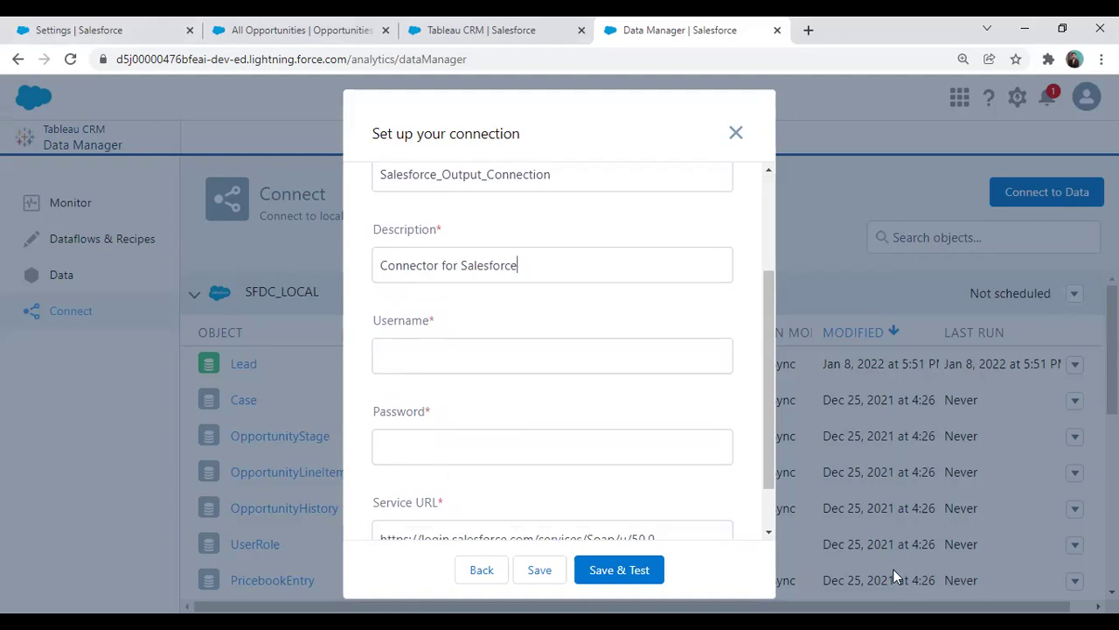
pyautogui.press('Tab')
pyautogui.press('Tab')
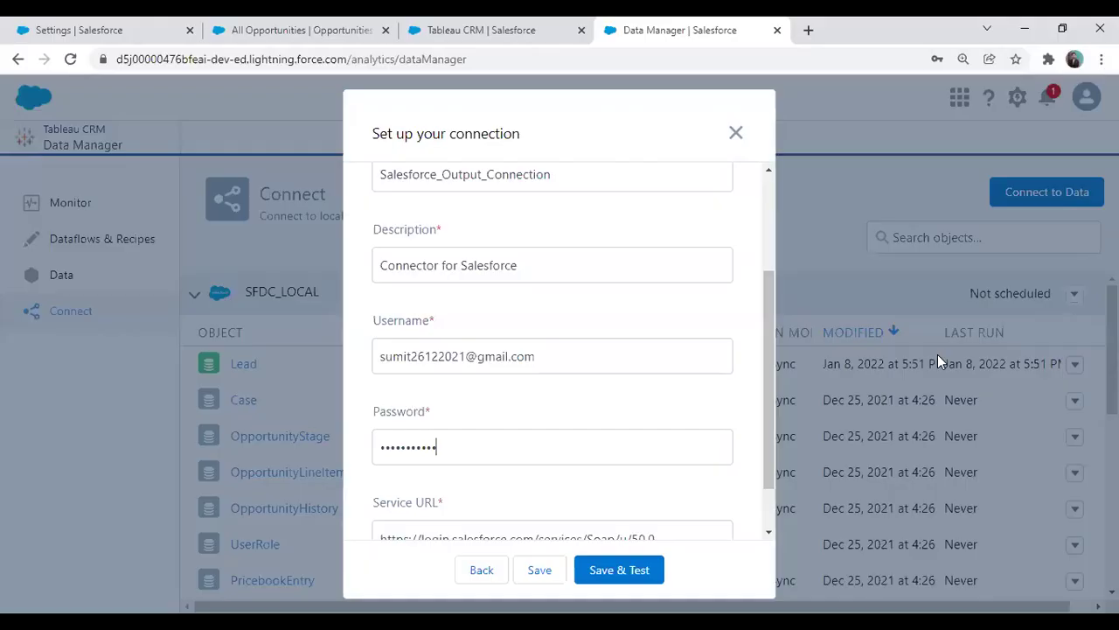
pyautogui.scroll(-1, 491, 388)
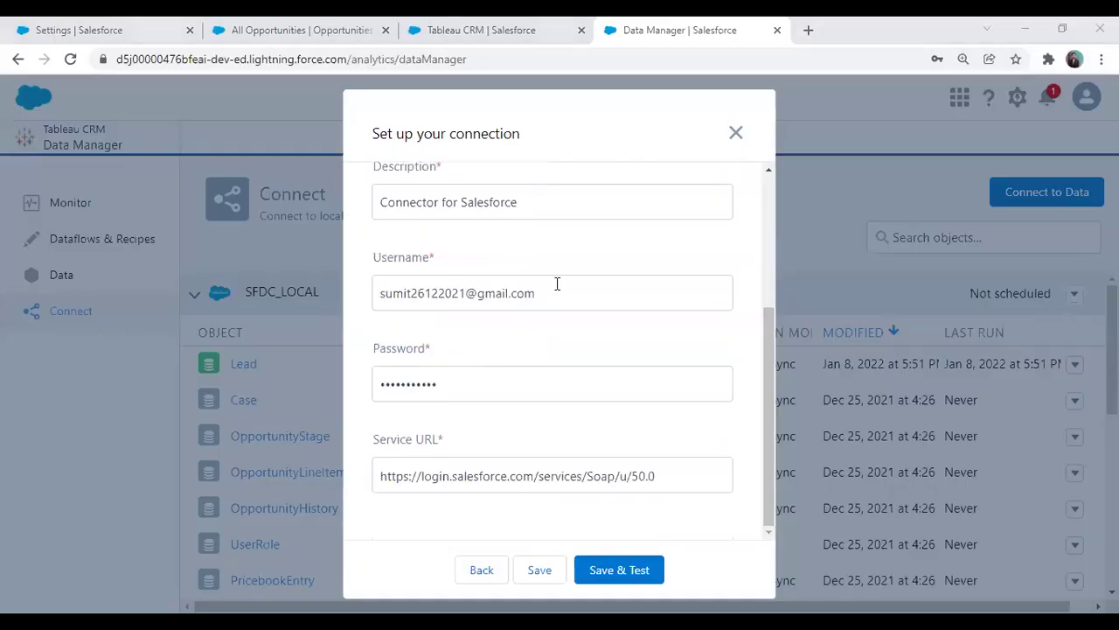
pyautogui.moveTo(558, 292); pyautogui.dragTo(372, 302)
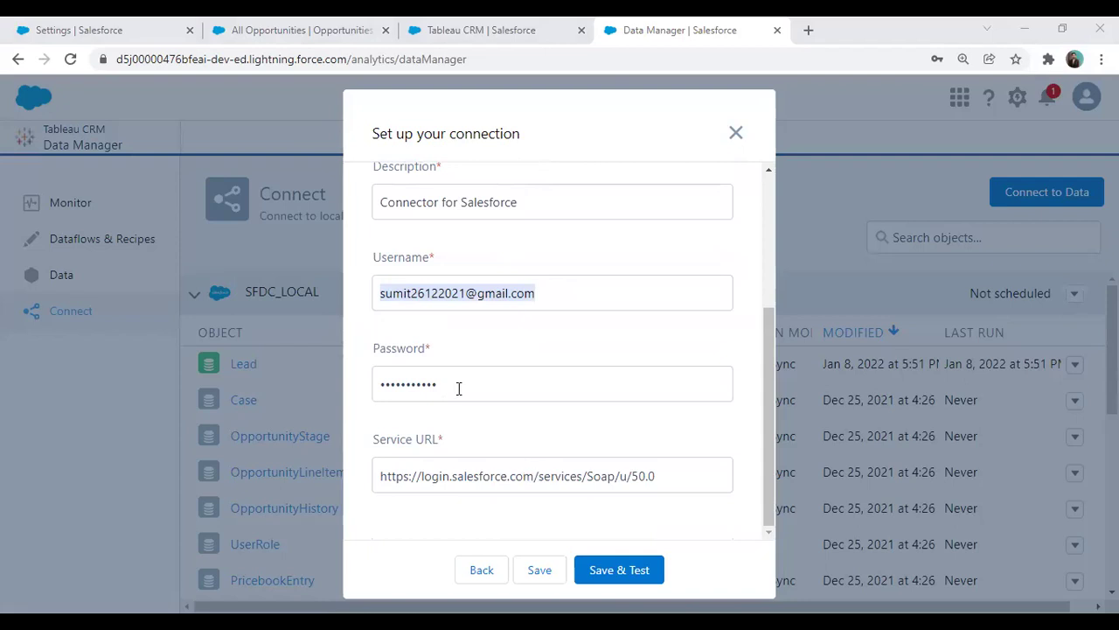
pyautogui.click(539, 383)
pyautogui.hotkey('ctrl', 'v')
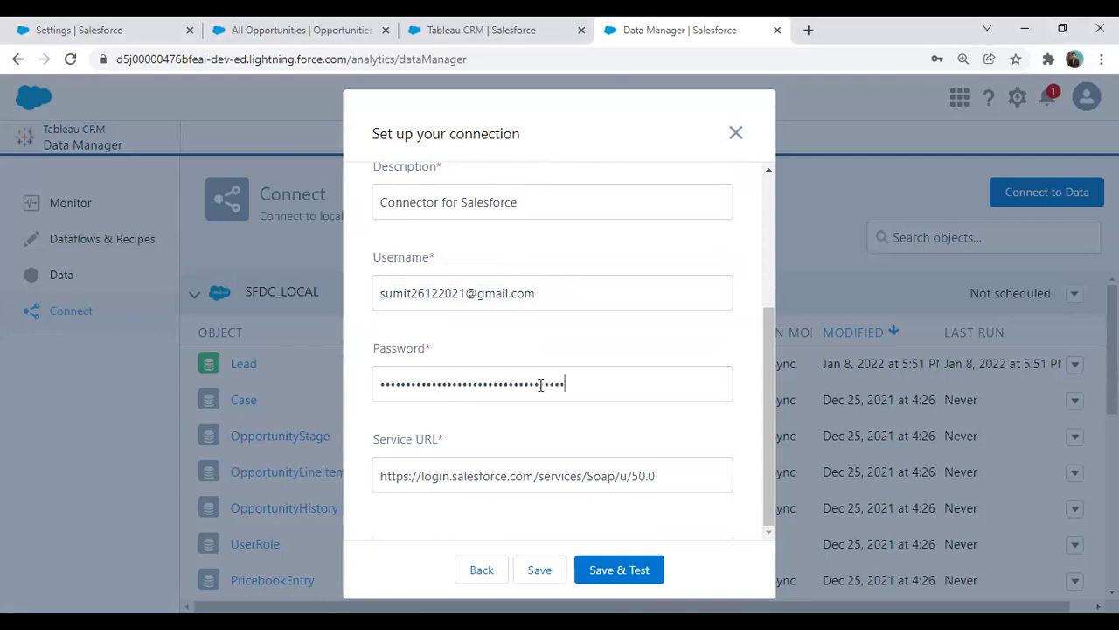
pyautogui.click(624, 570)
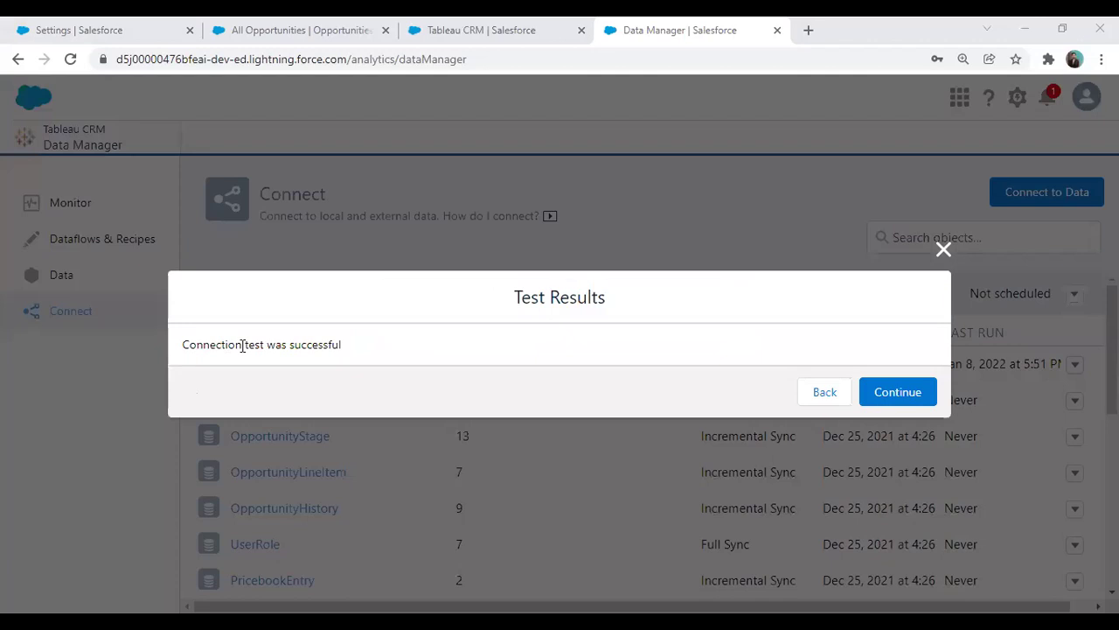
# Accept the successful test, check Salesforce_Output_Connection under Output Connections, and close the window
pyautogui.click(884, 404)
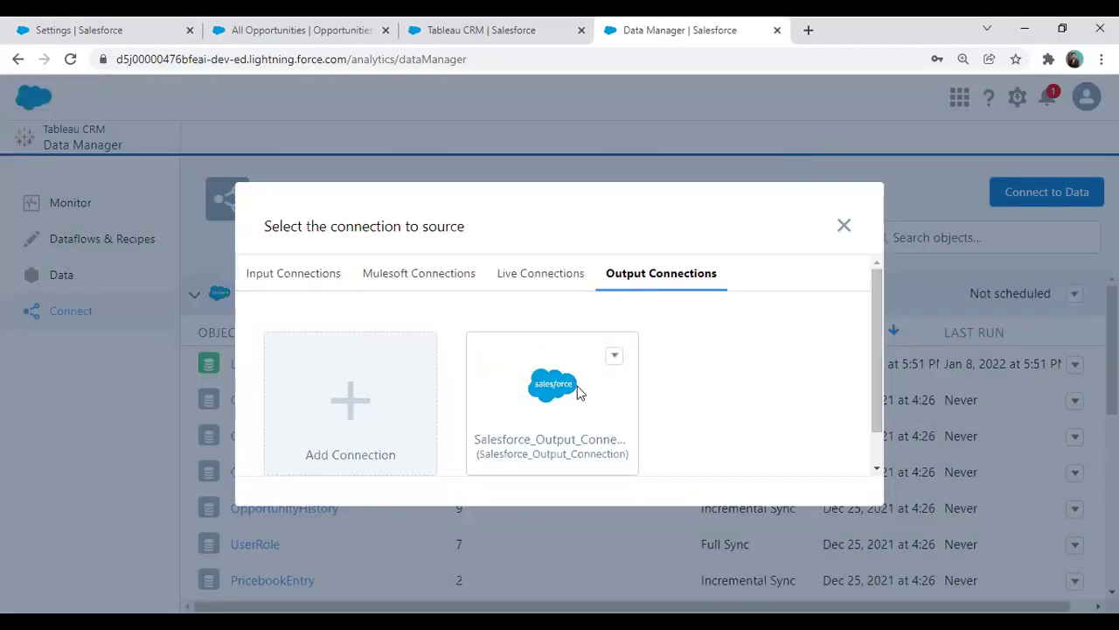
pyautogui.click(616, 357)
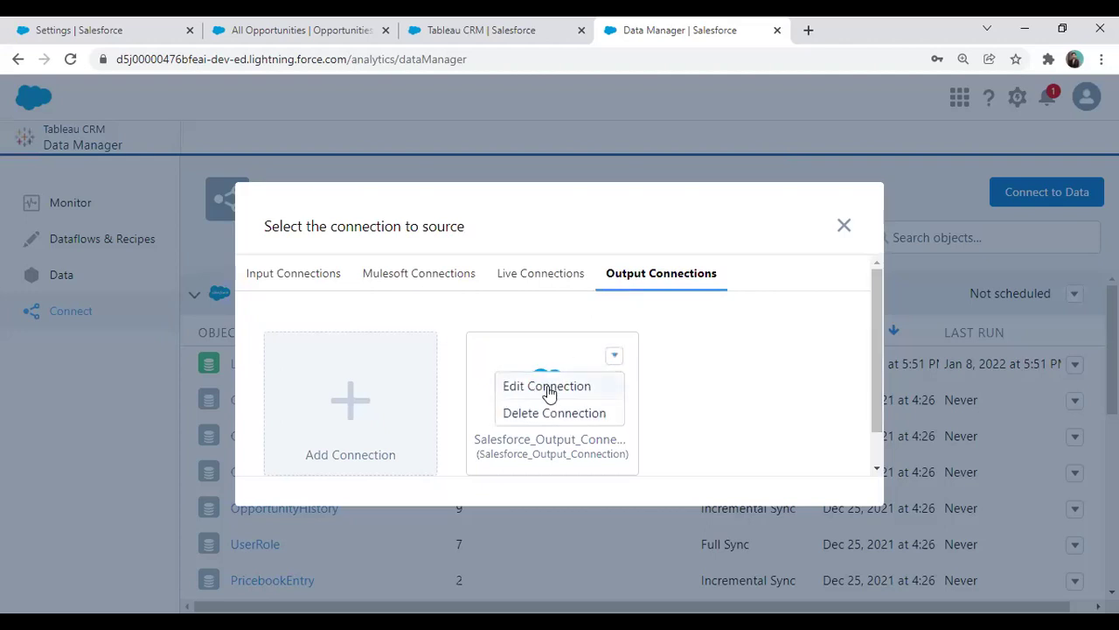
pyautogui.click(704, 404)
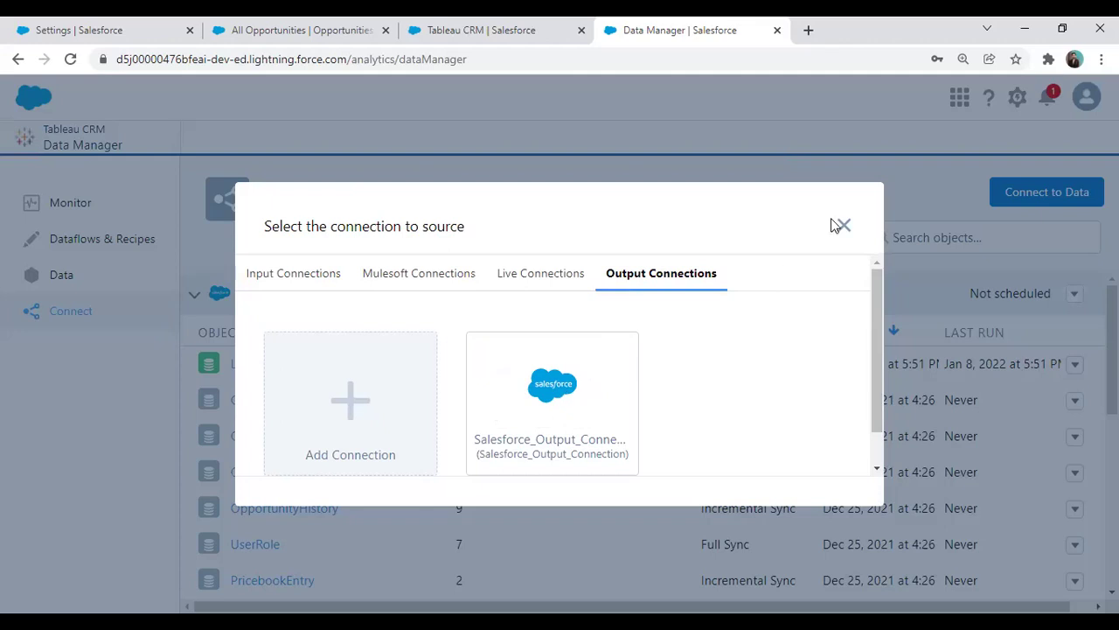
pyautogui.moveTo(616, 360)
pyautogui.click(844, 228)
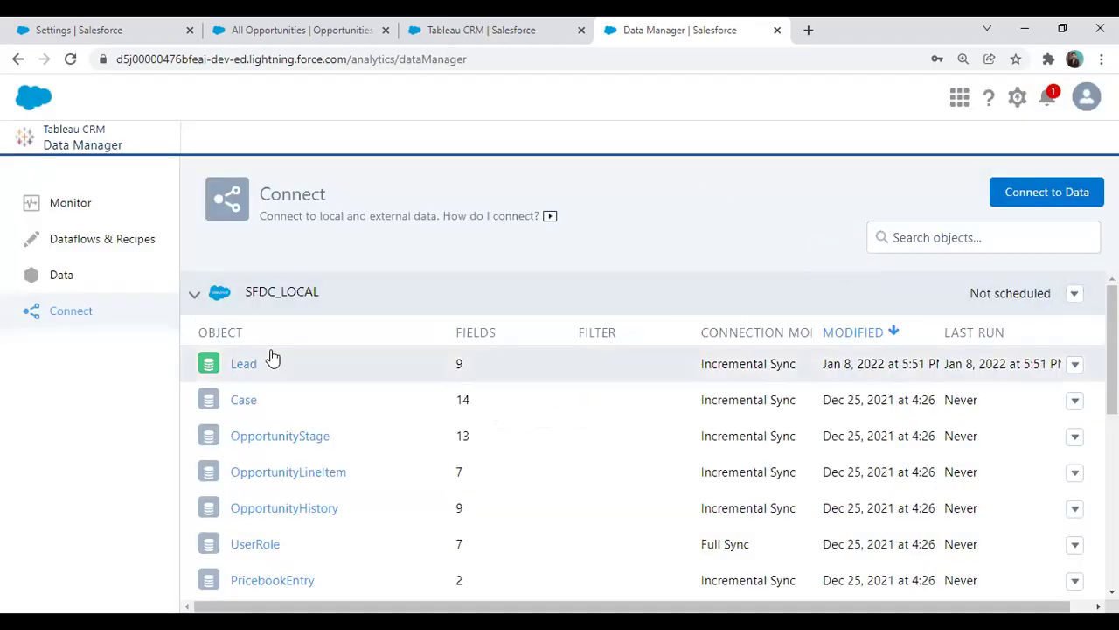
# View Opportunity Dataset as a values table and confirm Taxable Amount is 0 for all opportunities
pyautogui.click(437, 24)
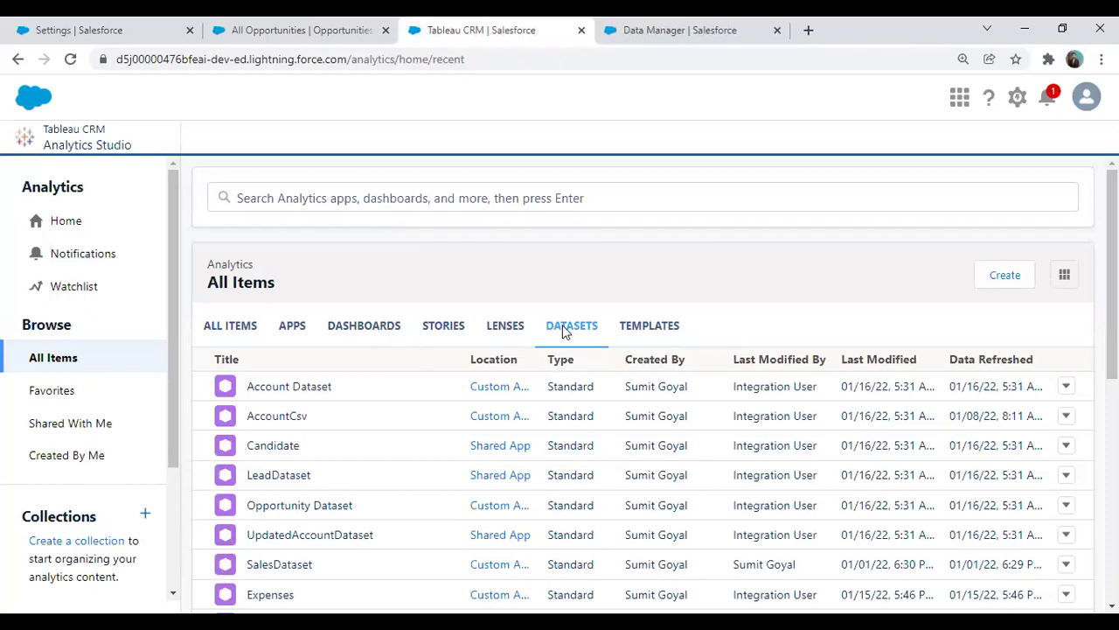
pyautogui.click(306, 504)
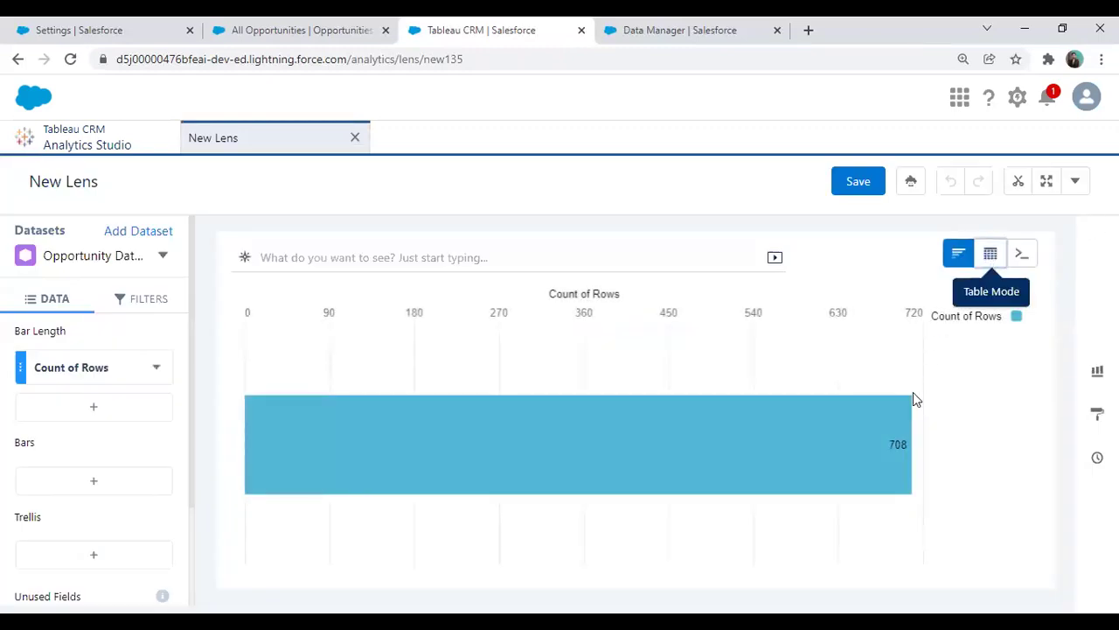
pyautogui.click(991, 253)
pyautogui.click(787, 322)
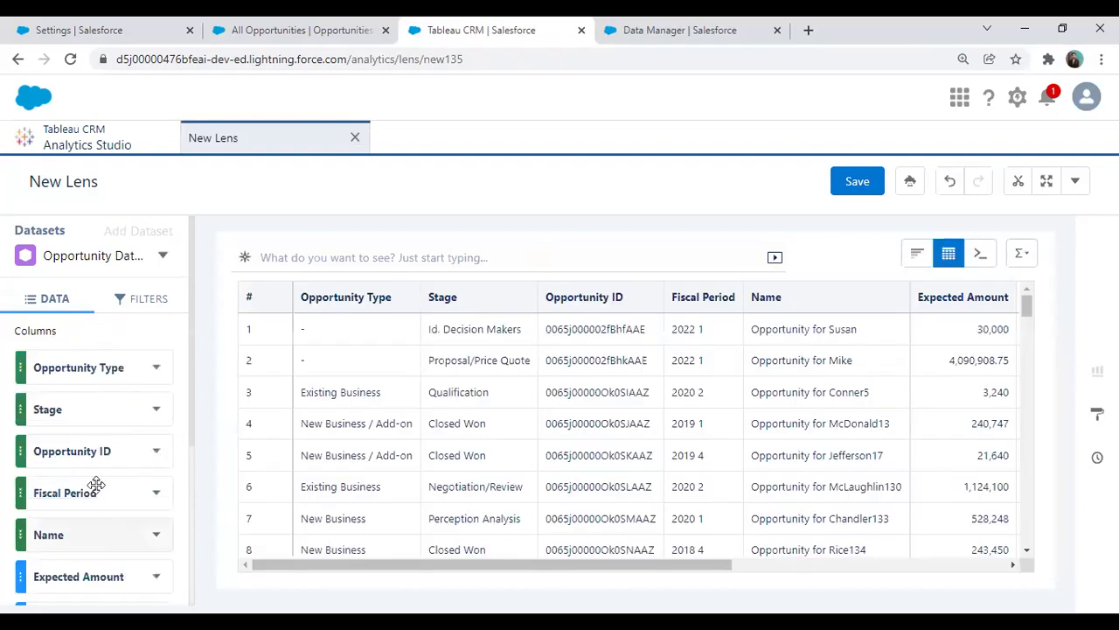
pyautogui.scroll(-2, 95, 482)
pyautogui.scroll(-5, 88, 524)
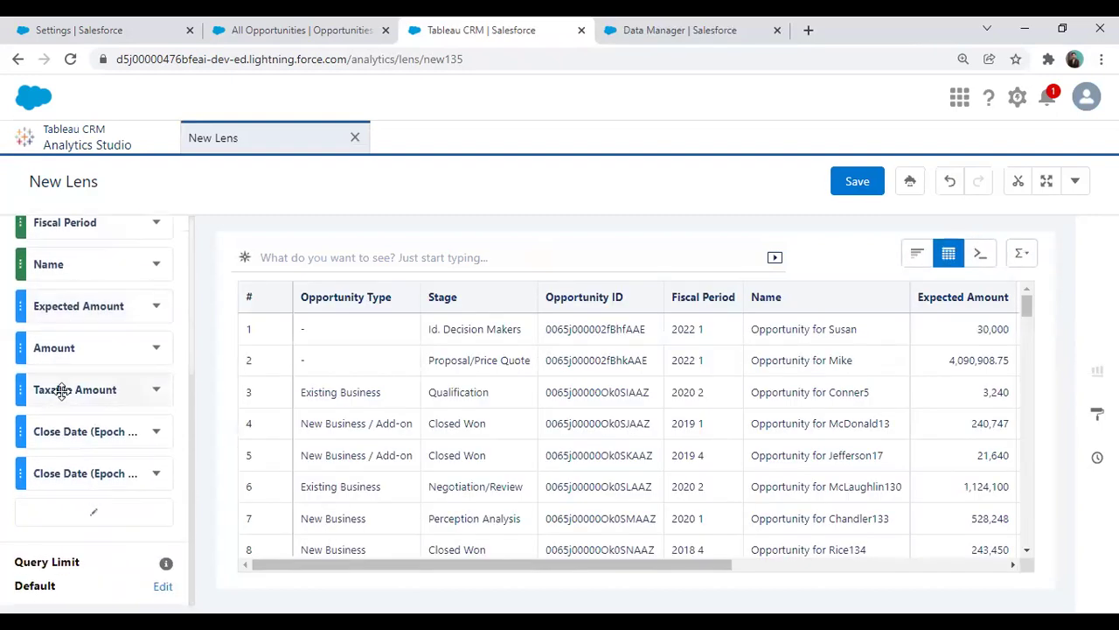
pyautogui.moveTo(569, 573); pyautogui.dragTo(813, 573)
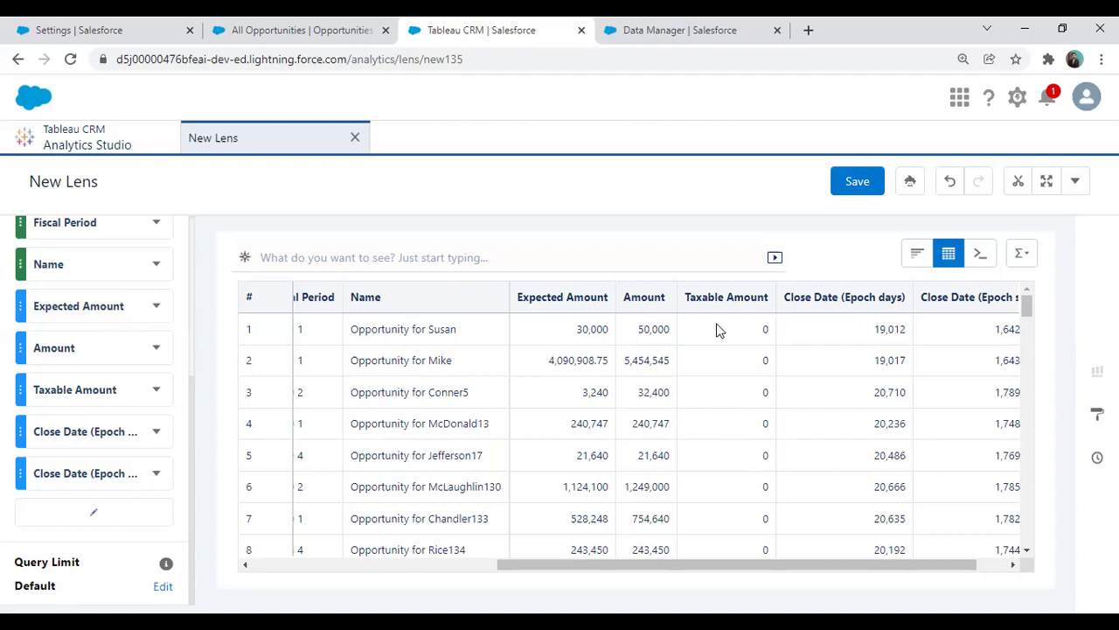
pyautogui.click(274, 28)
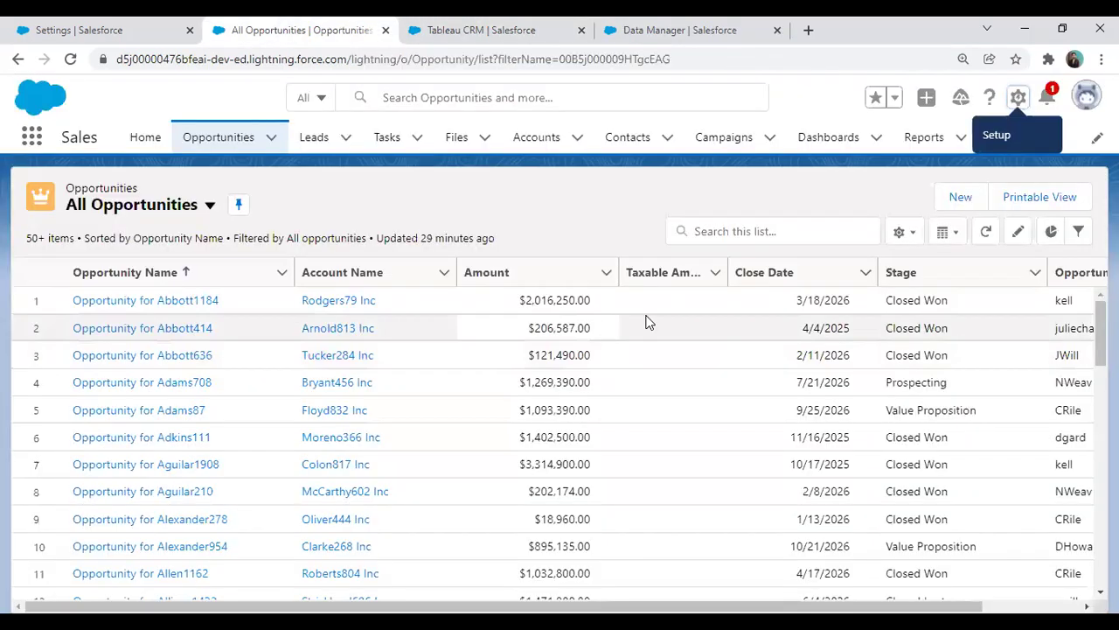
# In Data Manager's Dataflows & Recipes, go to the Recipes list and create a new blank recipe
pyautogui.click(669, 29)
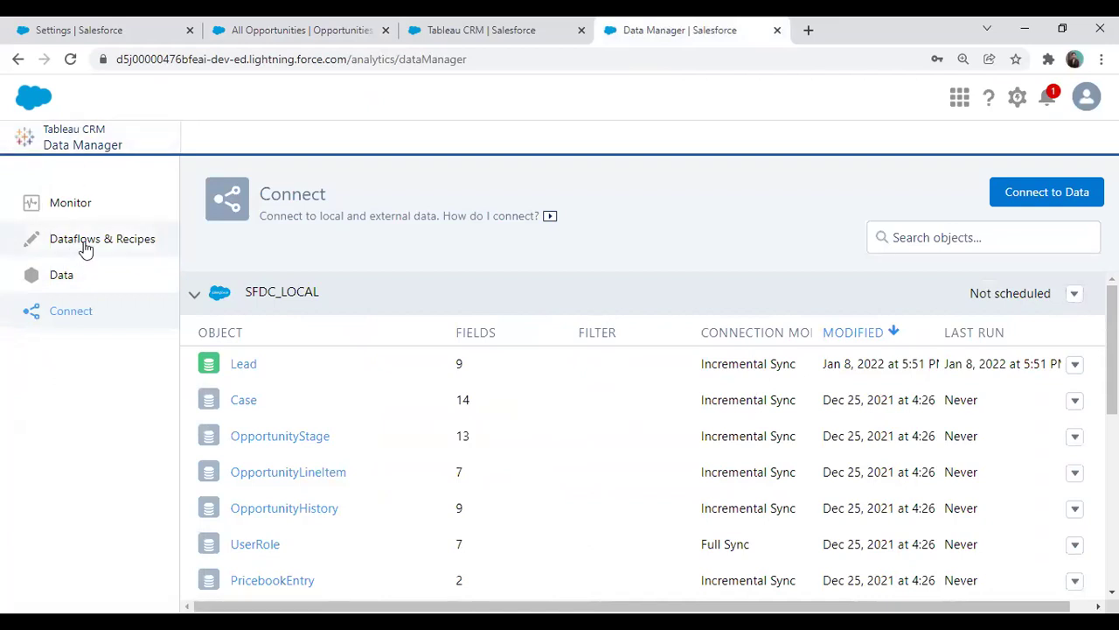
pyautogui.click(86, 247)
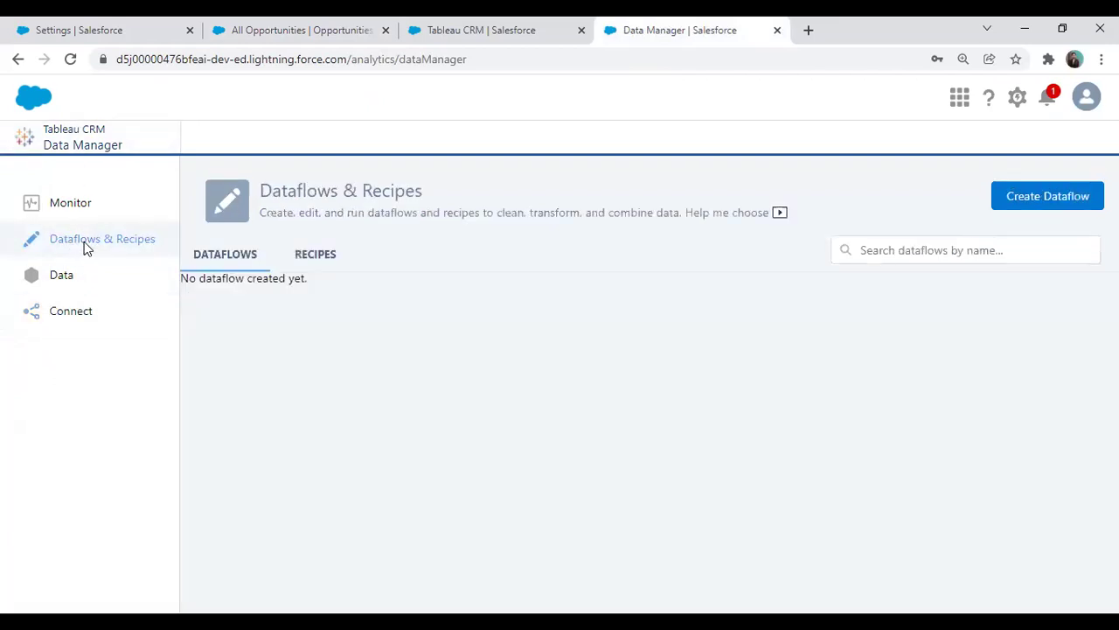
pyautogui.click(316, 254)
pyautogui.click(1037, 205)
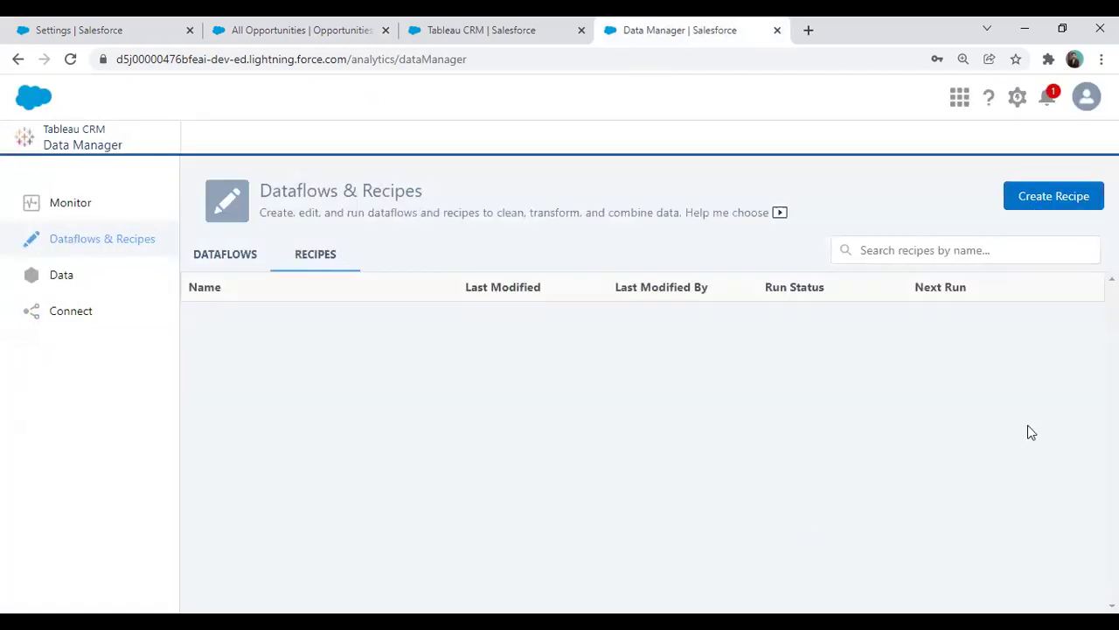
pyautogui.click(1042, 196)
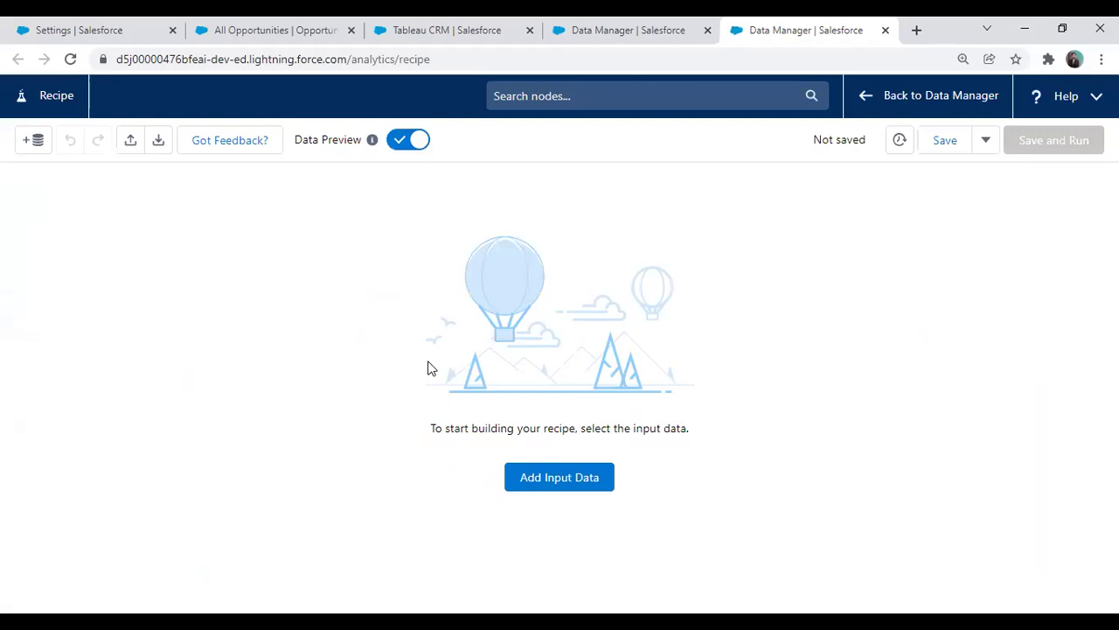
# Add Opportunity Dataset as the recipe input and attach a Transform node after it
pyautogui.click(544, 486)
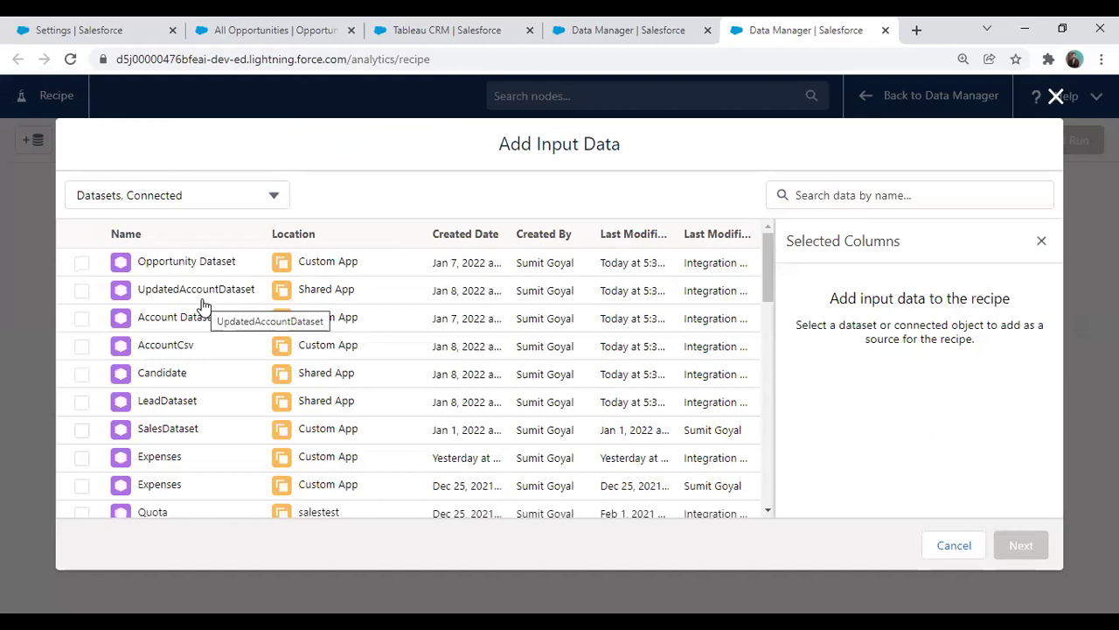
pyautogui.click(81, 263)
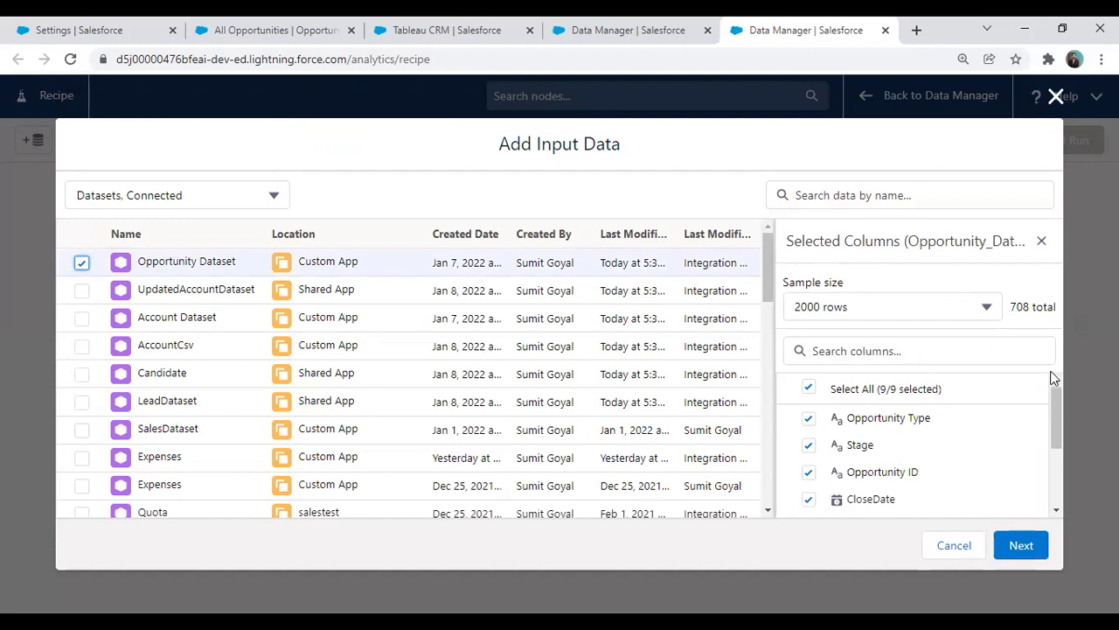
pyautogui.moveTo(1054, 393); pyautogui.dragTo(1057, 356)
pyautogui.click(1028, 546)
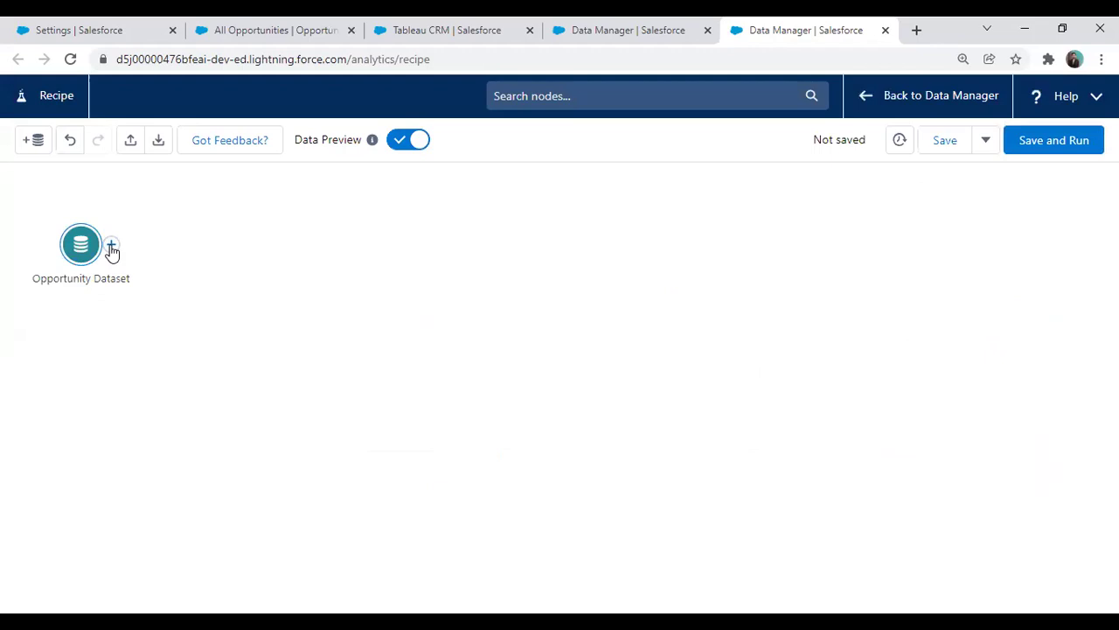
pyautogui.click(111, 248)
pyautogui.click(103, 306)
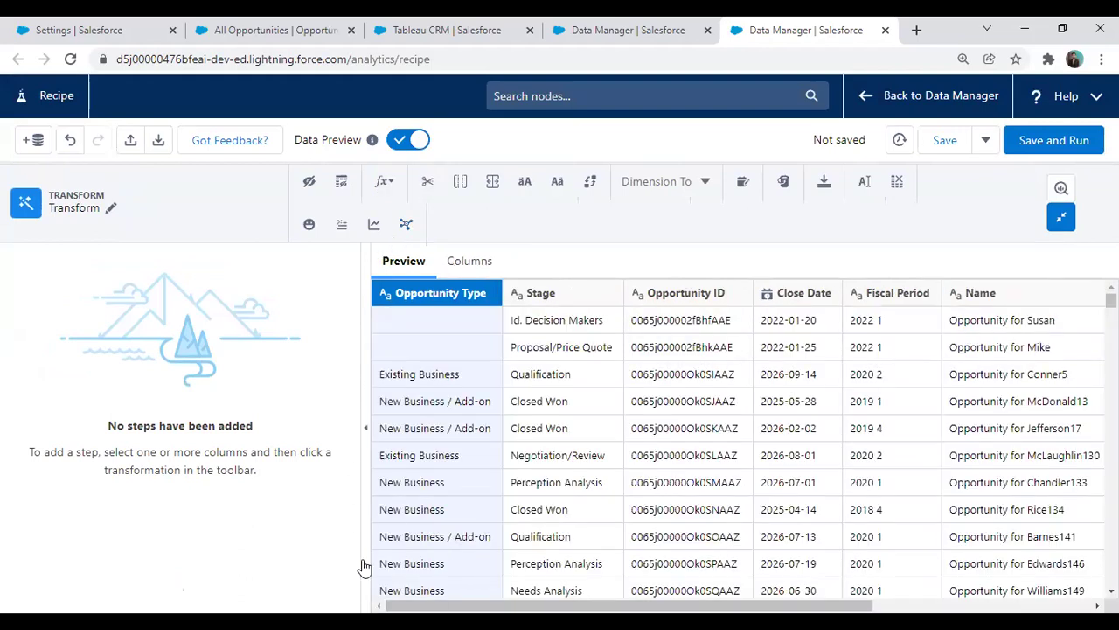
# Select the Amount column in the Transform preview and start a Custom Formula
pyautogui.moveTo(612, 605); pyautogui.dragTo(769, 605)
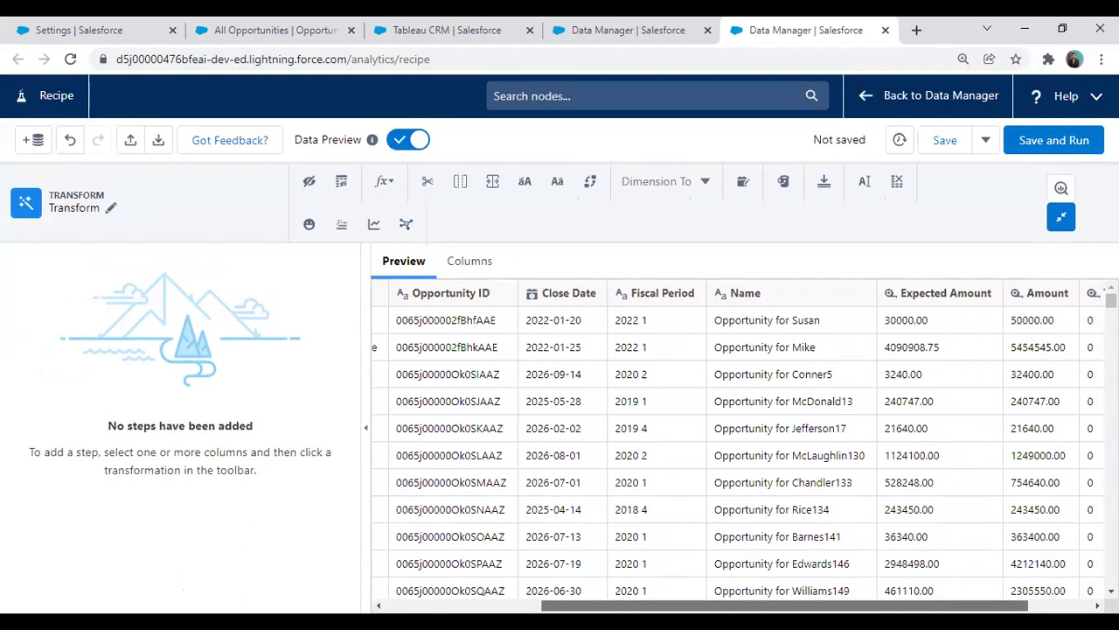
pyautogui.hscroll(2, 966, 367)
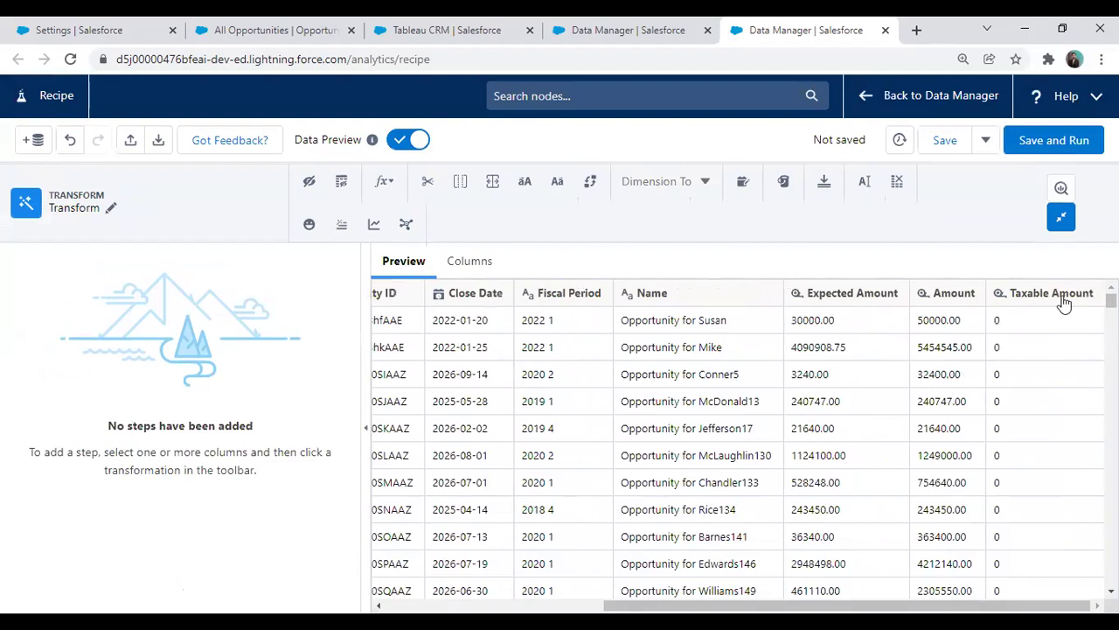
pyautogui.moveTo(1060, 302)
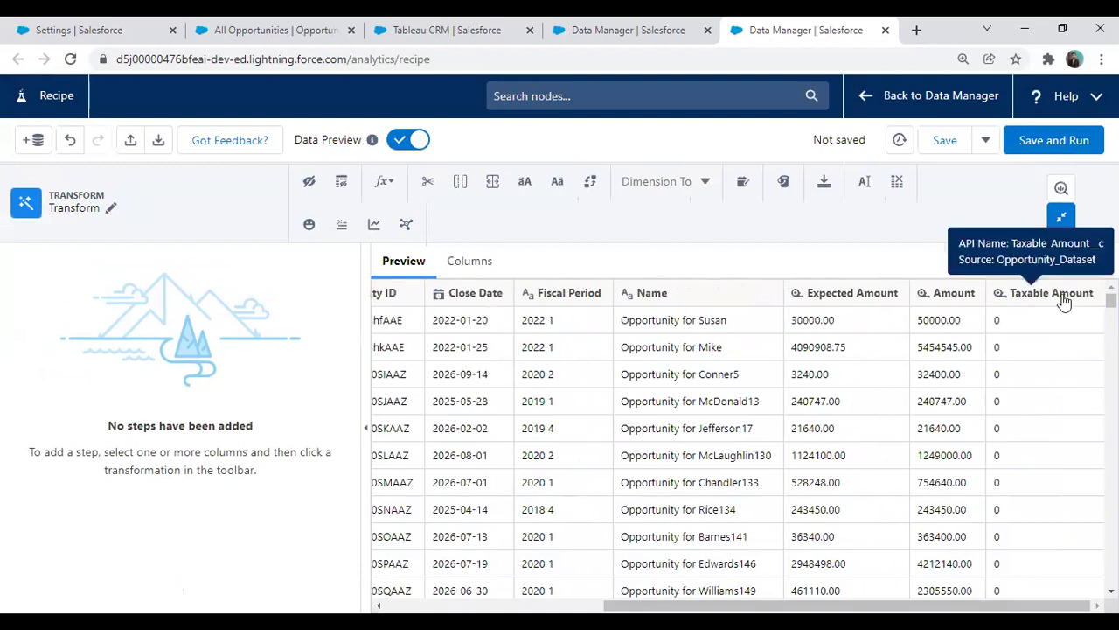
pyautogui.click(962, 297)
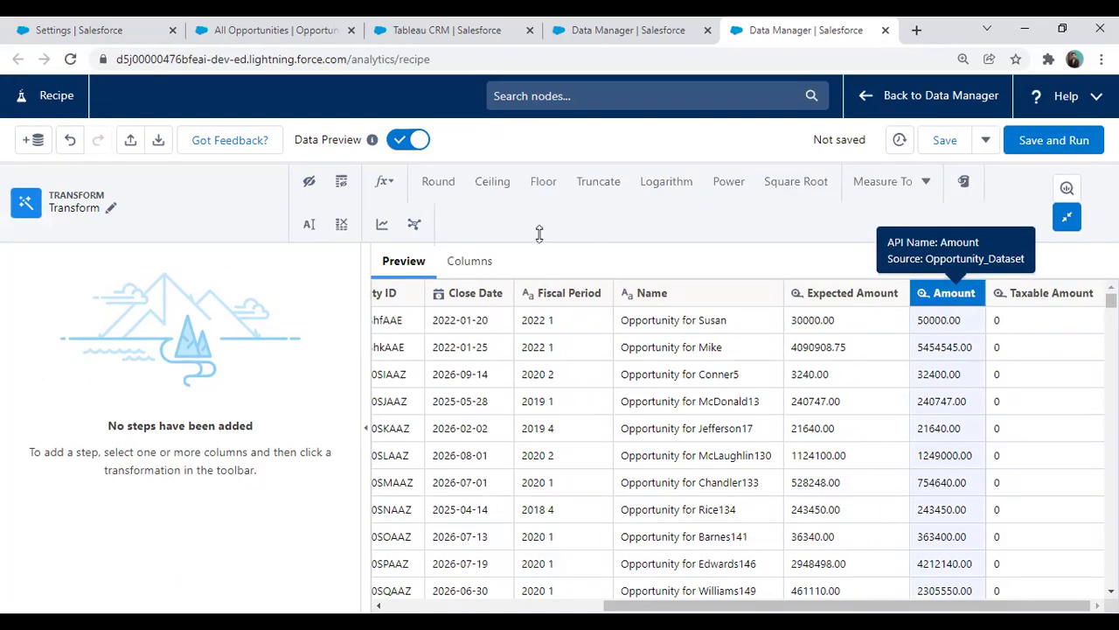
pyautogui.click(384, 181)
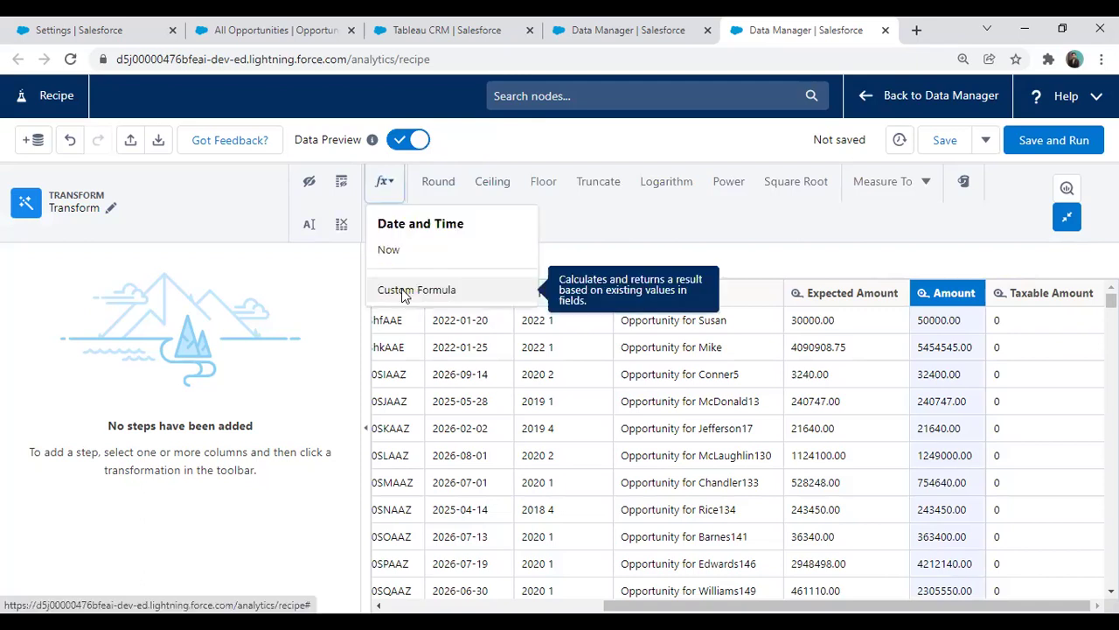
pyautogui.click(402, 289)
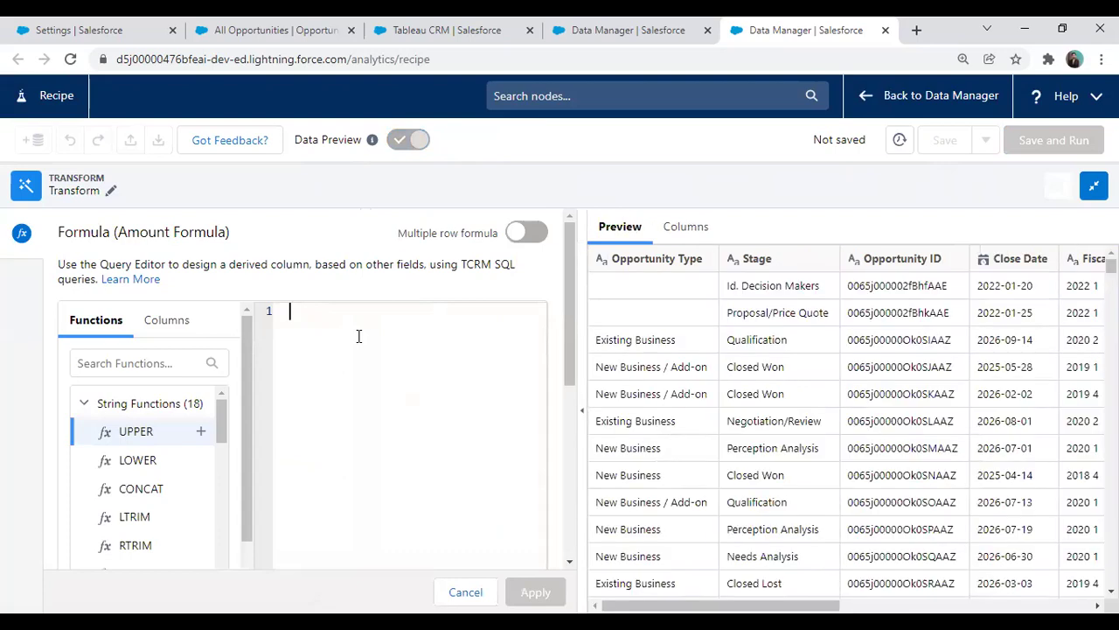
# Remove the Taxable Amount field from the Opportunity Dataset lens
pyautogui.click(626, 29)
pyautogui.click(426, 31)
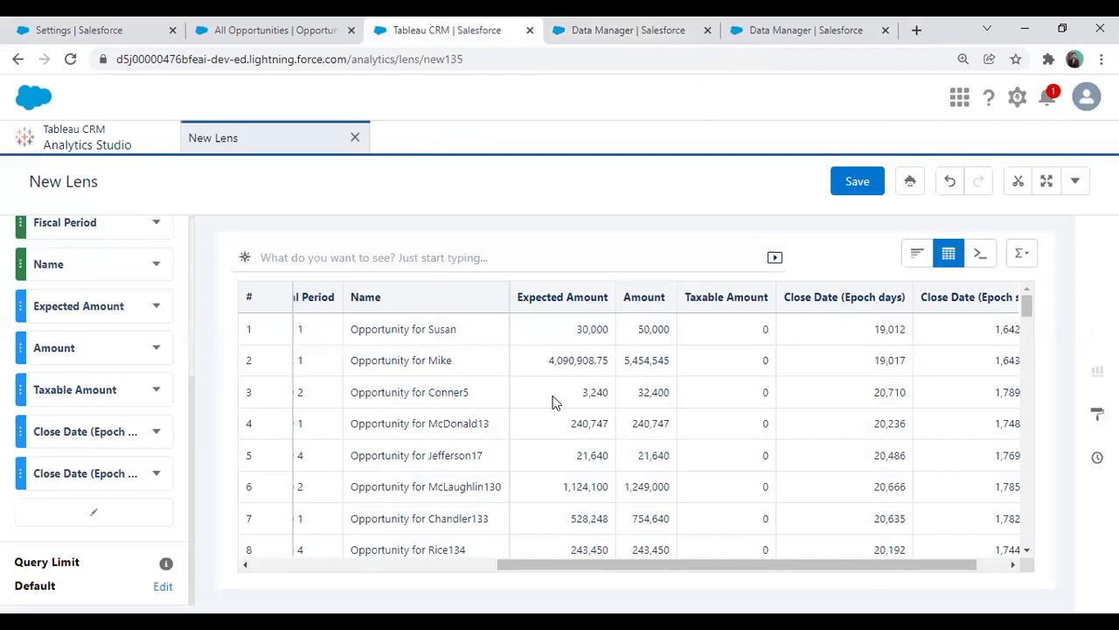
pyautogui.click(155, 389)
pyautogui.click(171, 540)
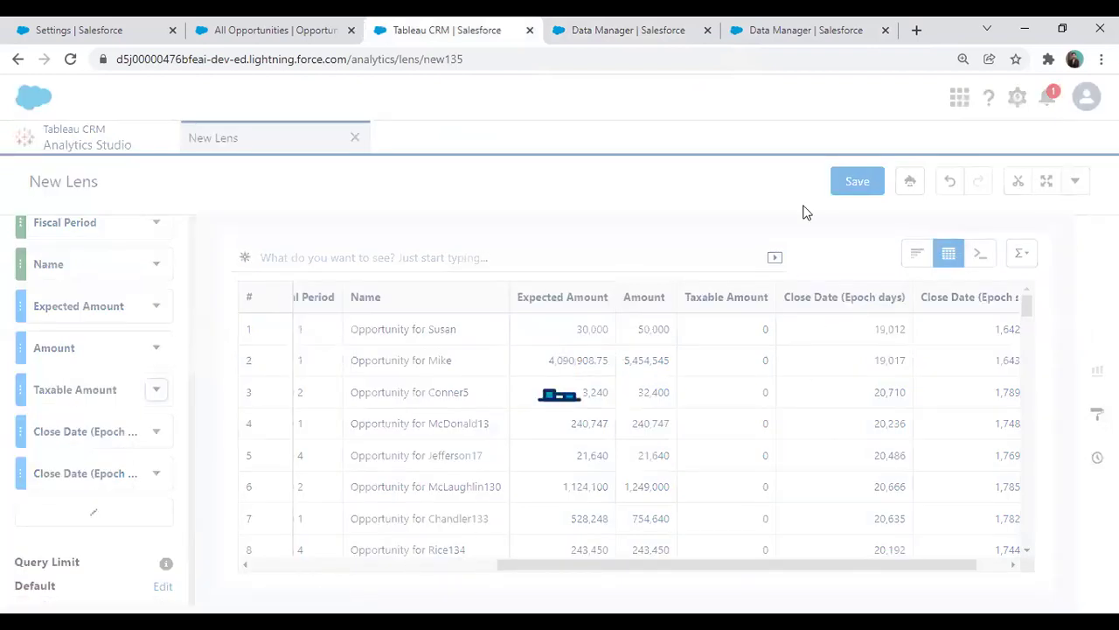
pyautogui.click(771, 24)
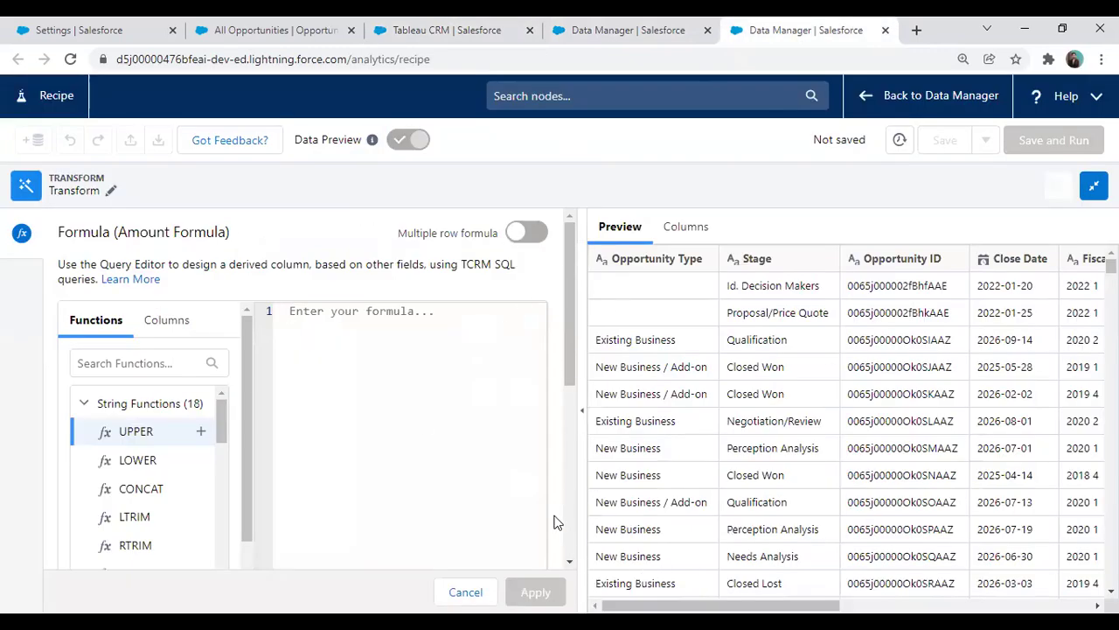
# Enter the formula (Amount*15)/100 in the custom formula editor
pyautogui.hotkey('ctrl', '-')
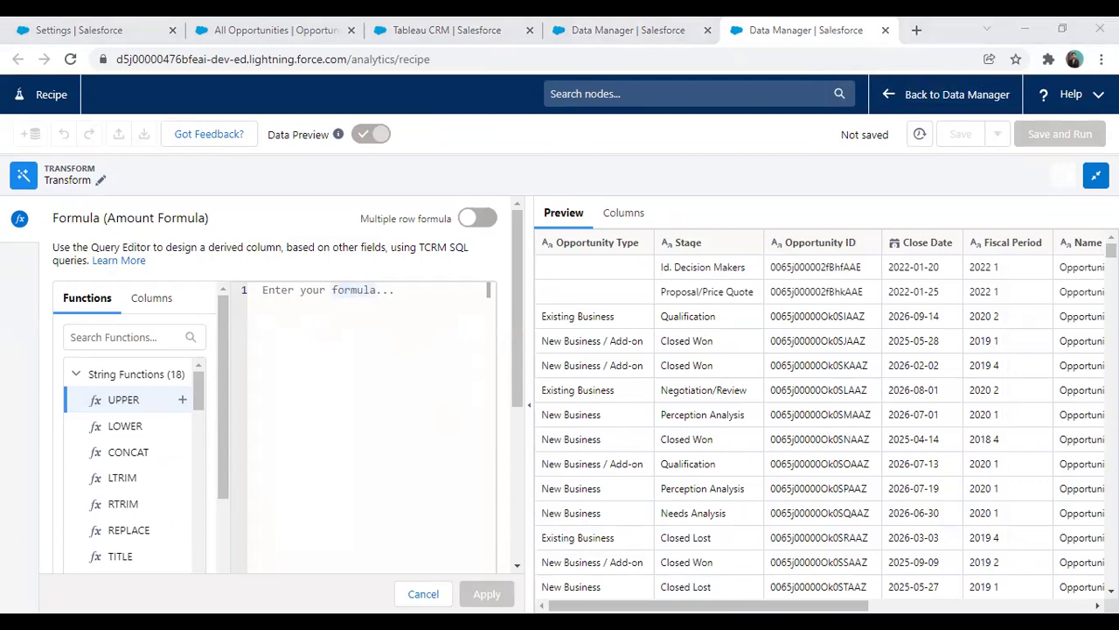
pyautogui.scroll(-3, 925, 301)
pyautogui.click(335, 324)
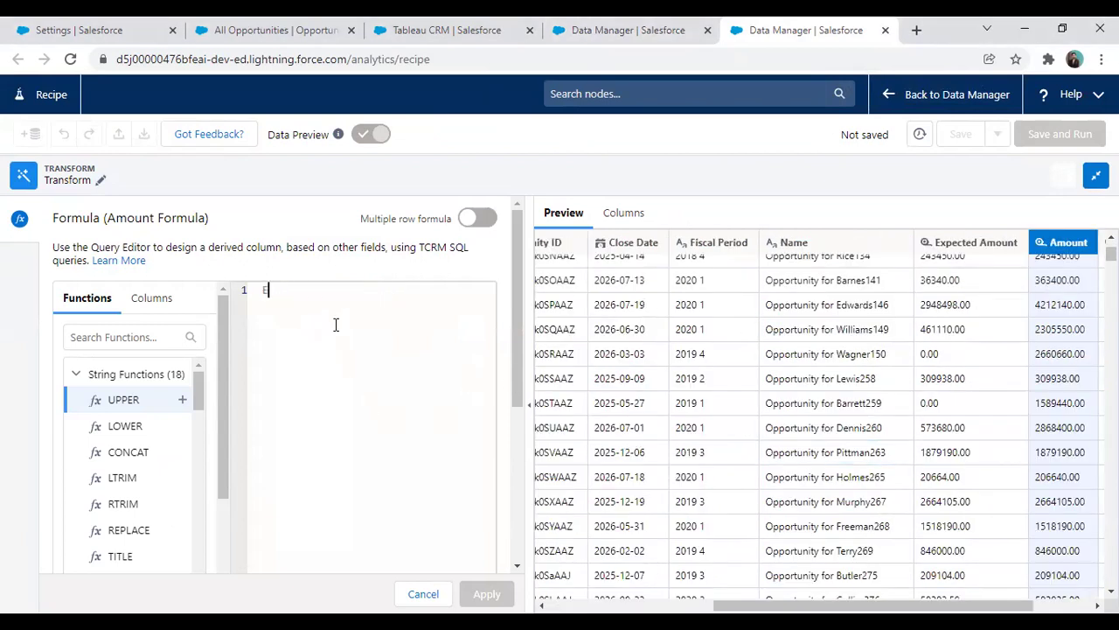
pyautogui.write('(Amount*15')
pyautogui.press('Right')
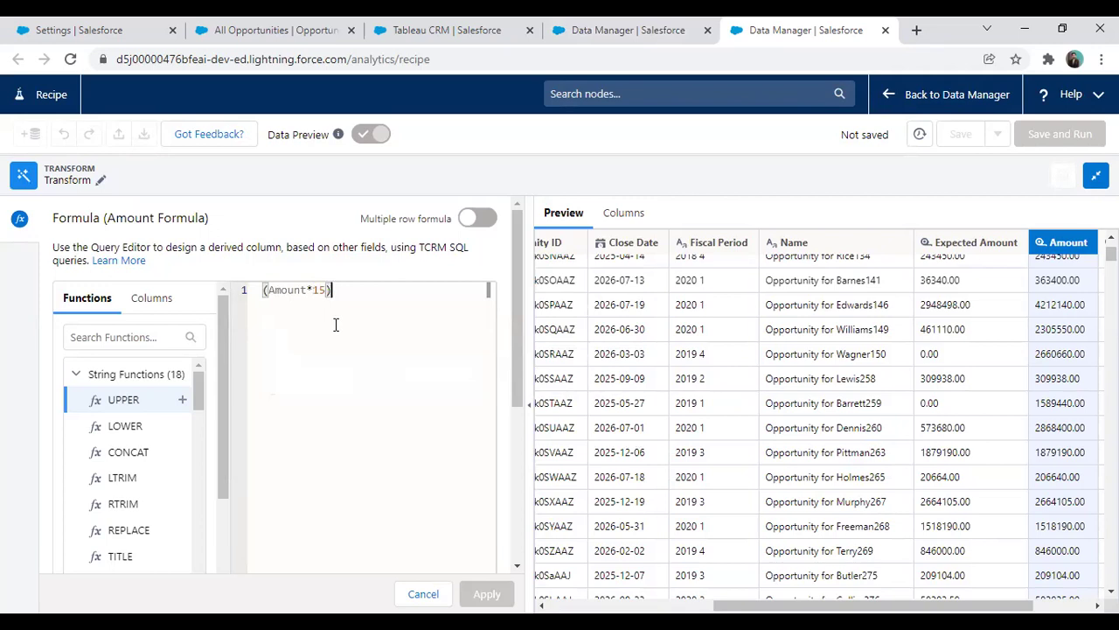
pyautogui.write('/100')
pyautogui.moveTo(516, 300); pyautogui.dragTo(513, 467)
# Set the output type to Numeric, label the column 'Tax Calculation', and apply the formula
pyautogui.click(110, 357)
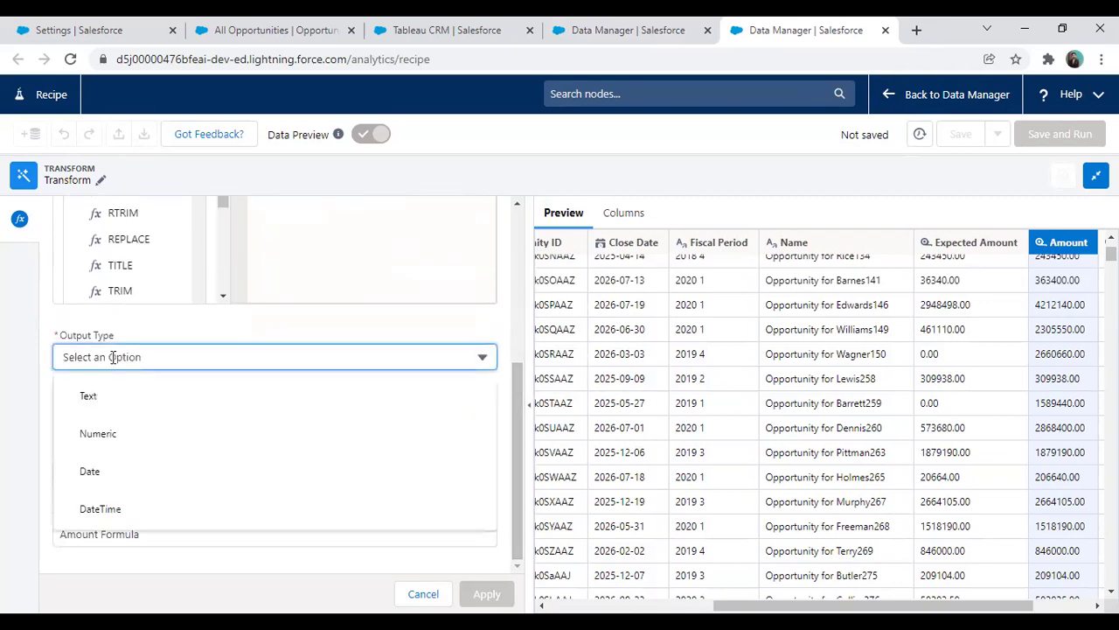
pyautogui.click(106, 434)
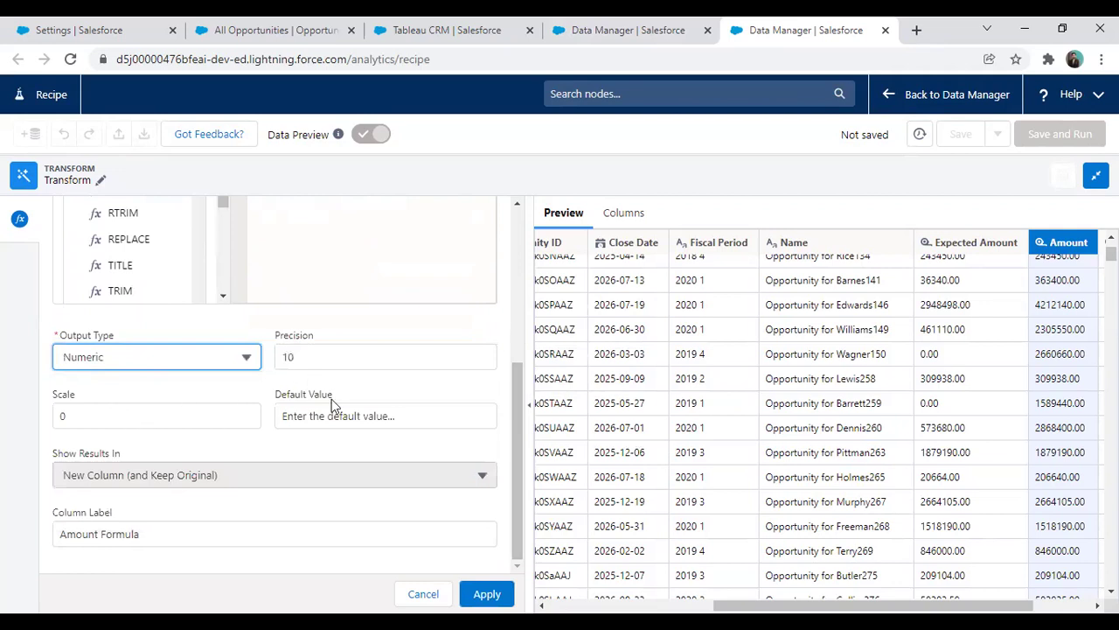
pyautogui.moveTo(163, 531); pyautogui.dragTo(50, 524)
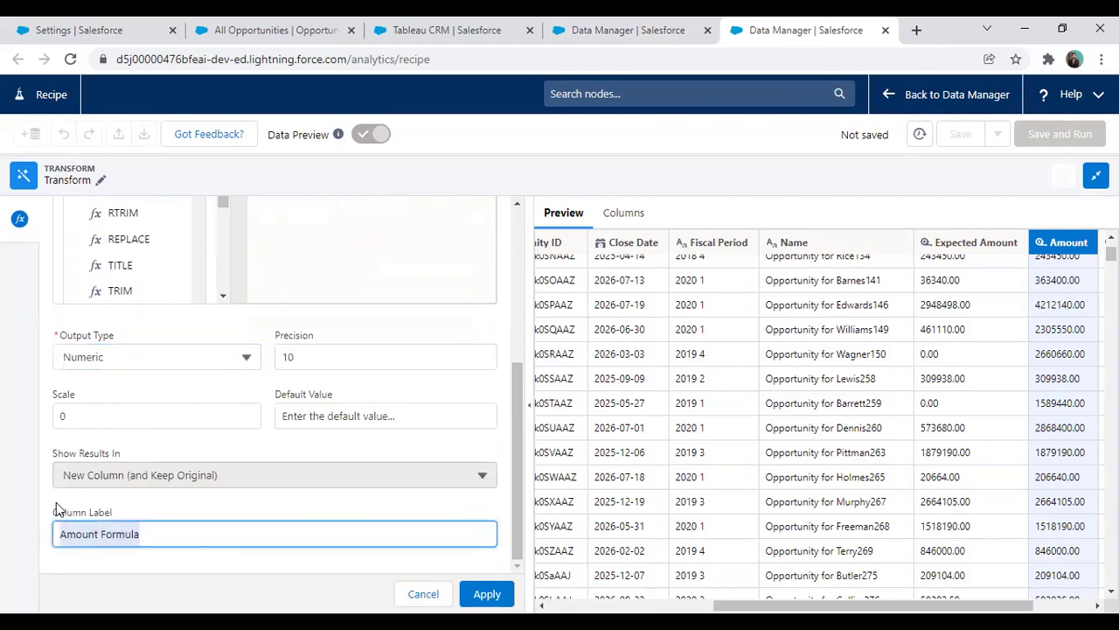
pyautogui.press('BackSpace')
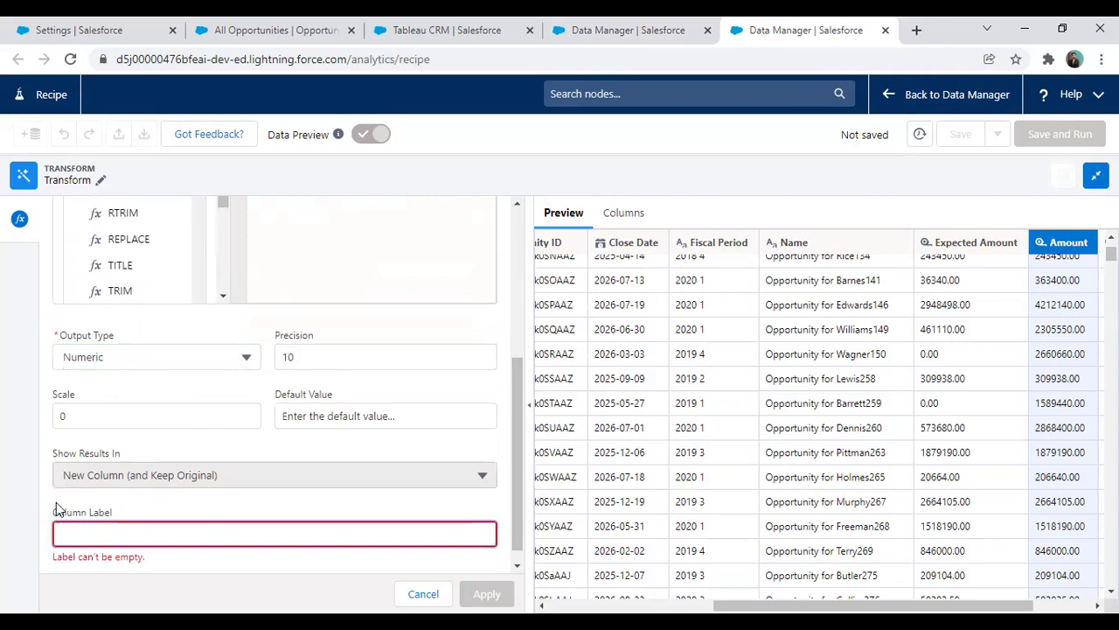
pyautogui.write('Tax Calculation')
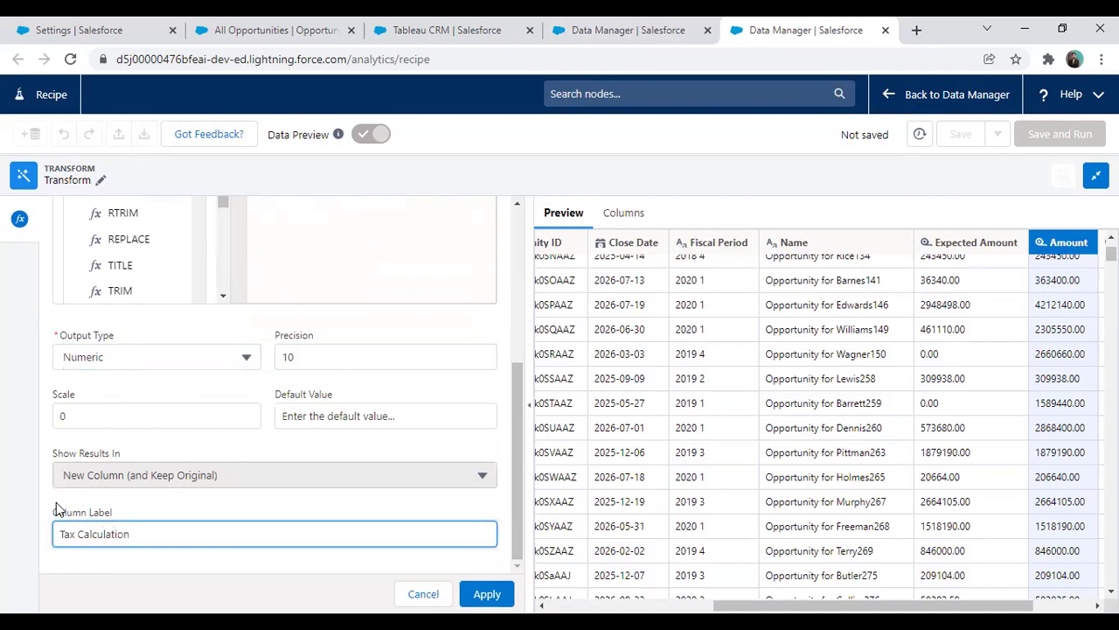
pyautogui.click(487, 595)
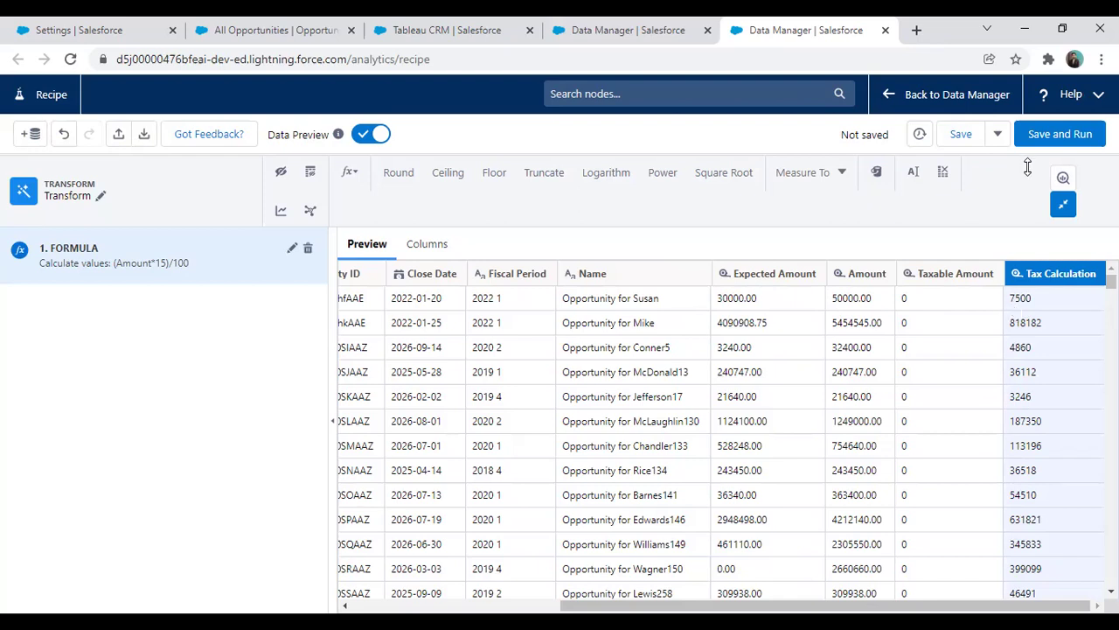
# Save the recipe past the missing-output warning as 'Opportunity Dataset Recipe'
pyautogui.click(959, 137)
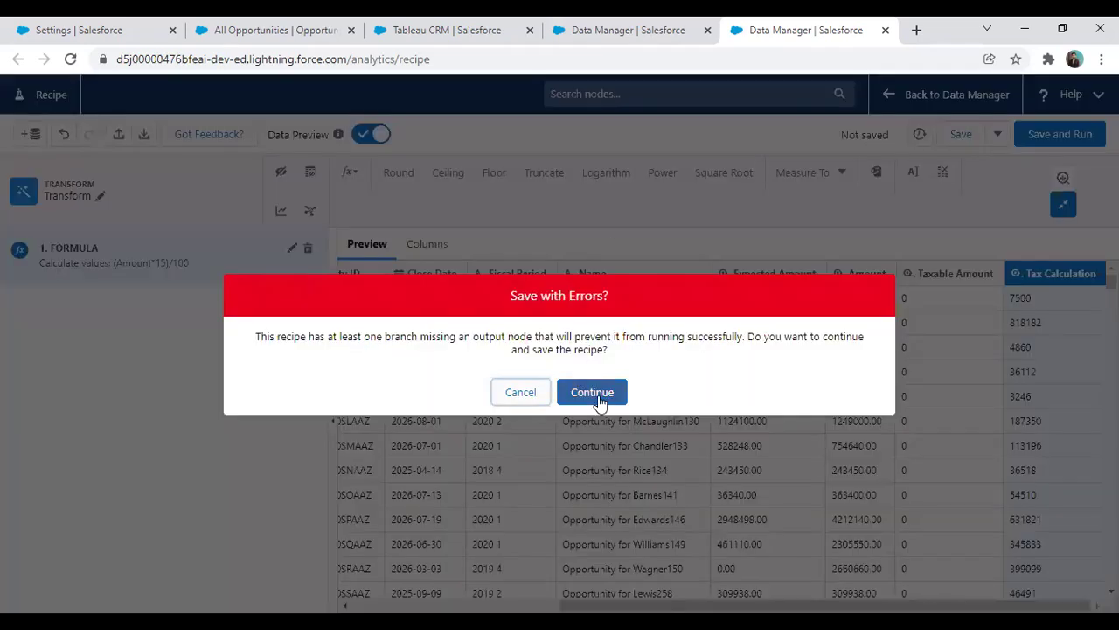
pyautogui.click(595, 395)
pyautogui.click(449, 348)
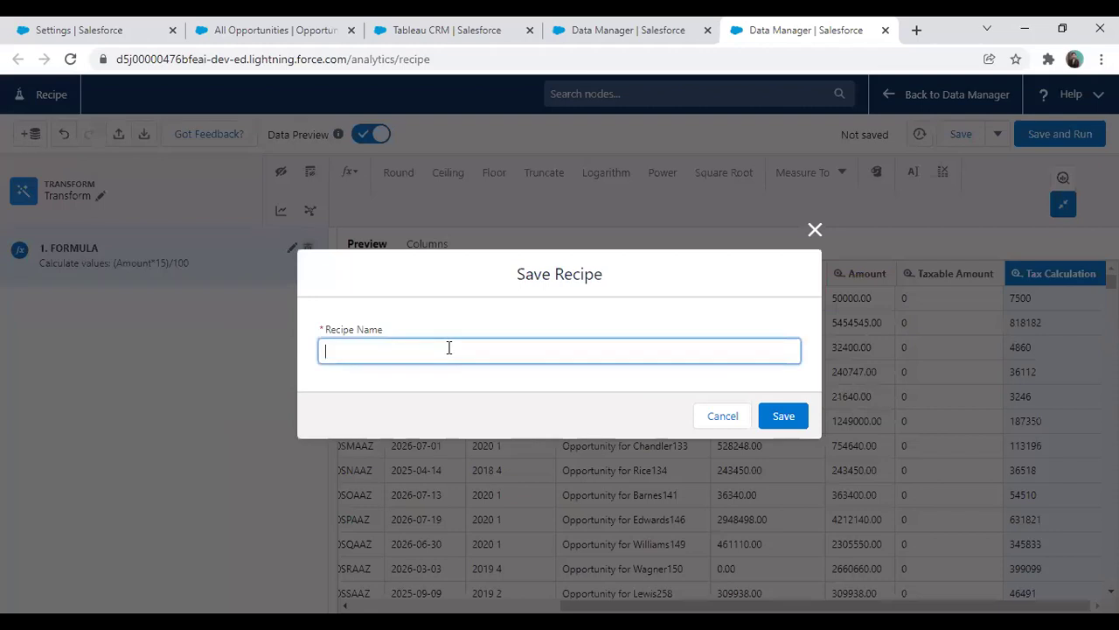
pyautogui.write('Opportunidy')
pyautogui.press('BackSpace')
pyautogui.press('BackSpace')
pyautogui.press('BackSpace')
pyautogui.press('BackSpace')
pyautogui.write('nidt')
pyautogui.write('ty Datase')
pyautogui.write('t Rec')
pyautogui.write('ipe')
pyautogui.click(797, 417)
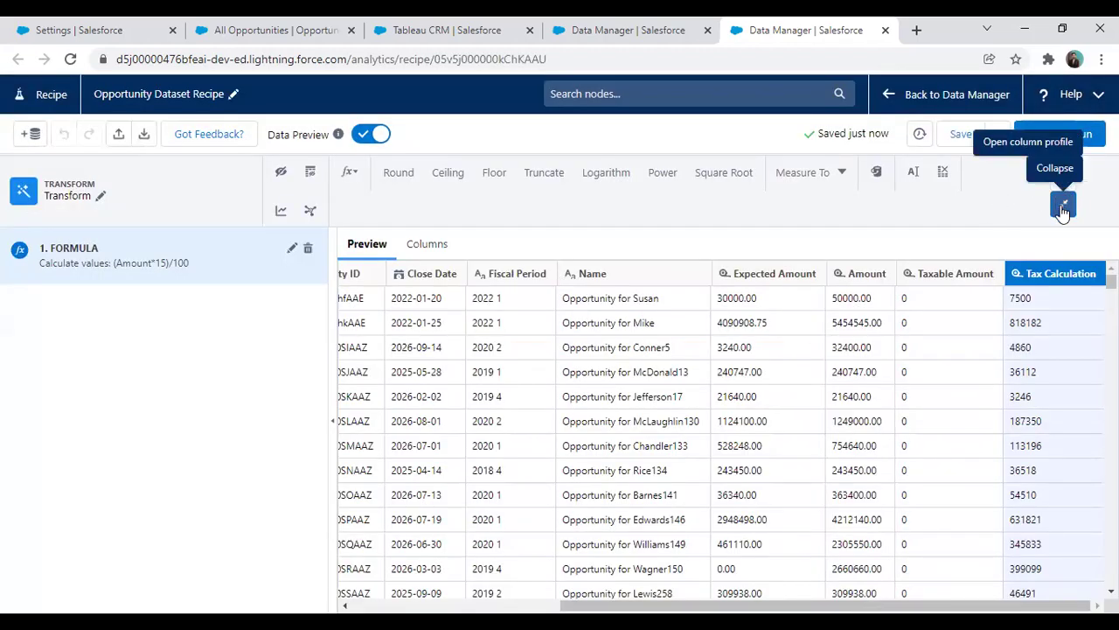
# Add an Output node after the Transform writing to Salesforce_Output_Connection
pyautogui.click(1064, 207)
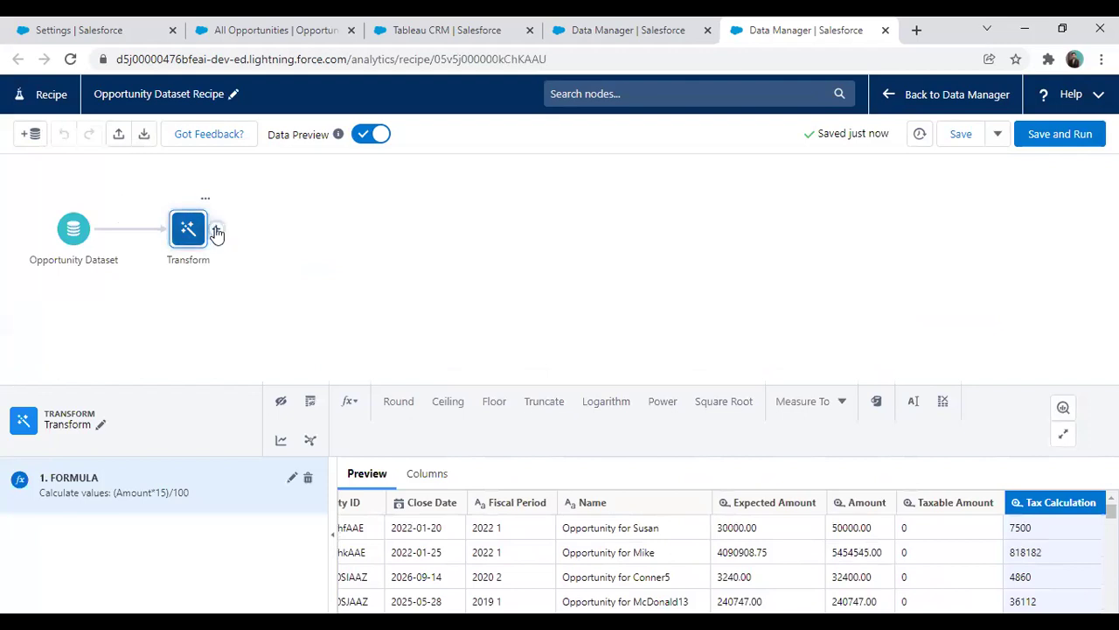
pyautogui.click(217, 232)
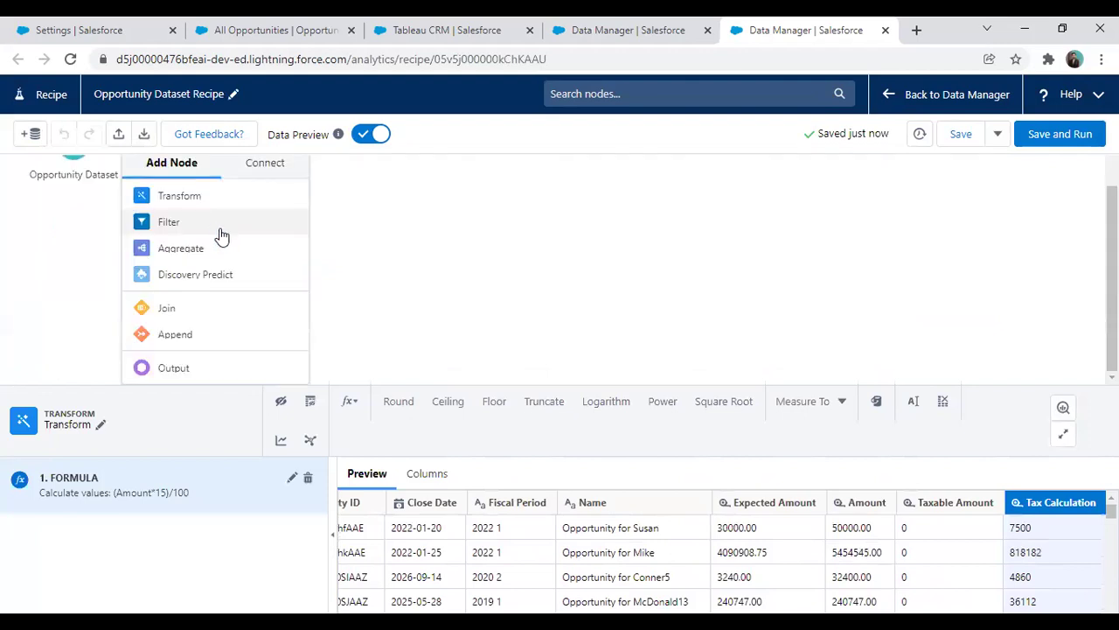
pyautogui.click(177, 368)
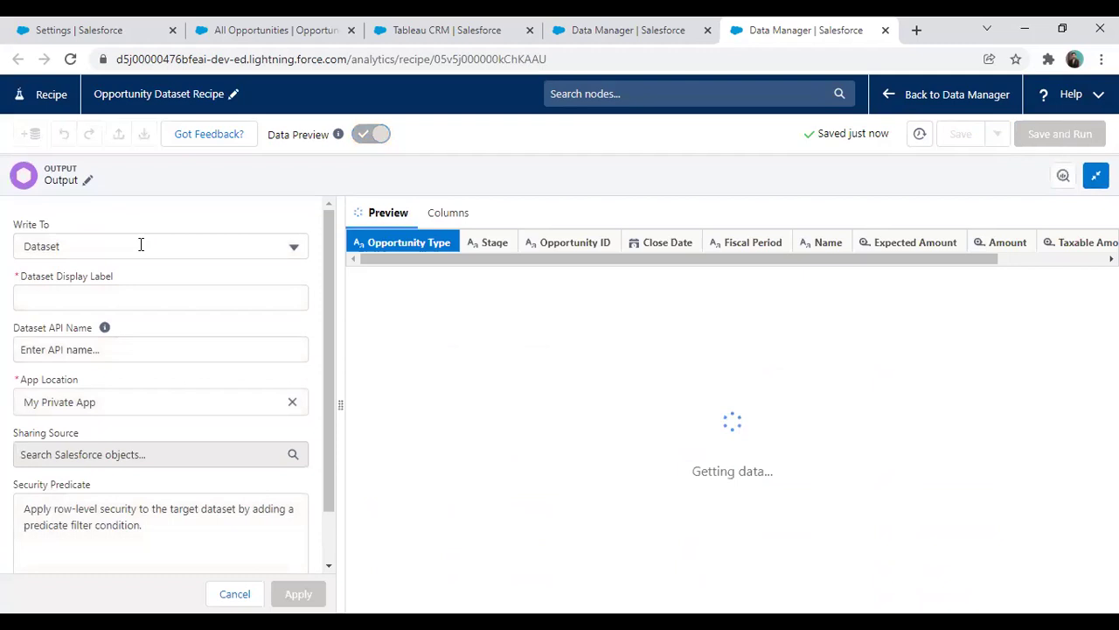
pyautogui.click(60, 246)
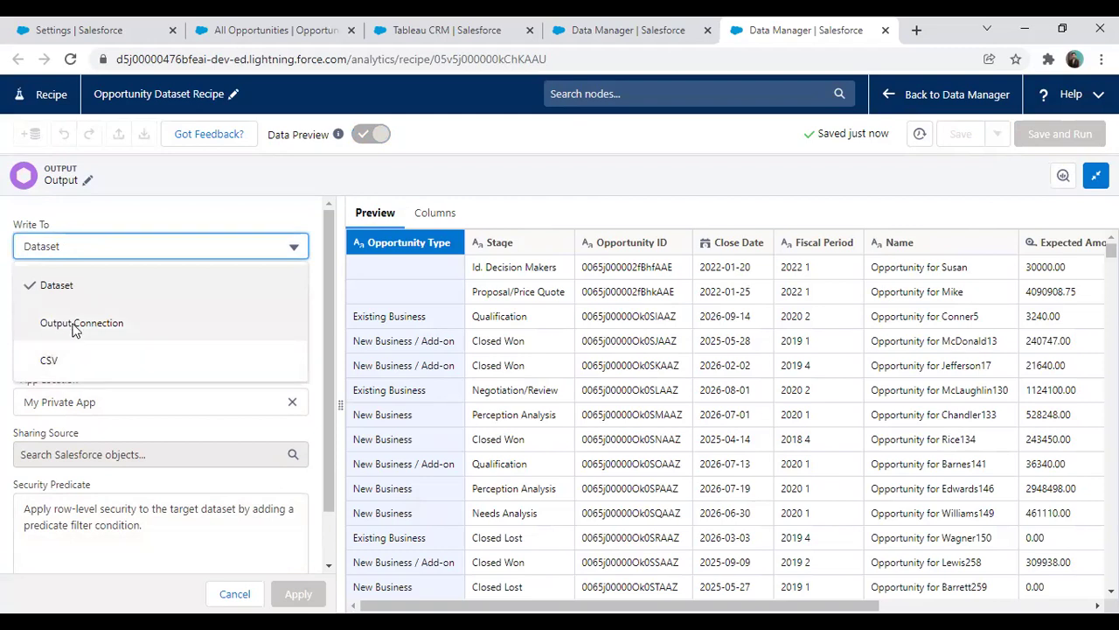
pyautogui.click(75, 324)
pyautogui.click(81, 298)
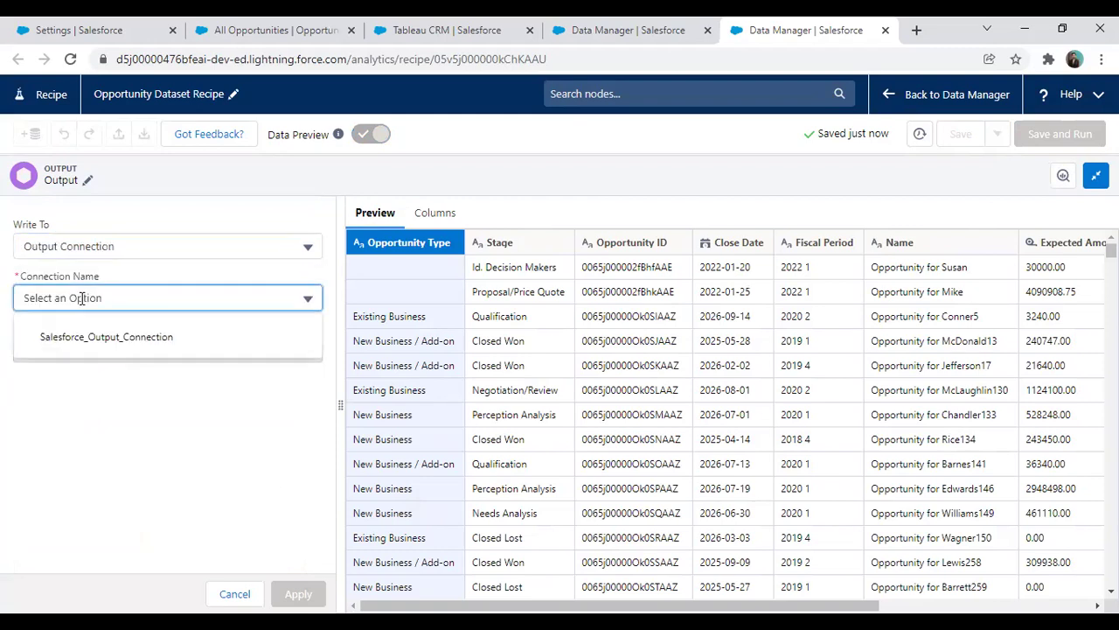
pyautogui.click(101, 341)
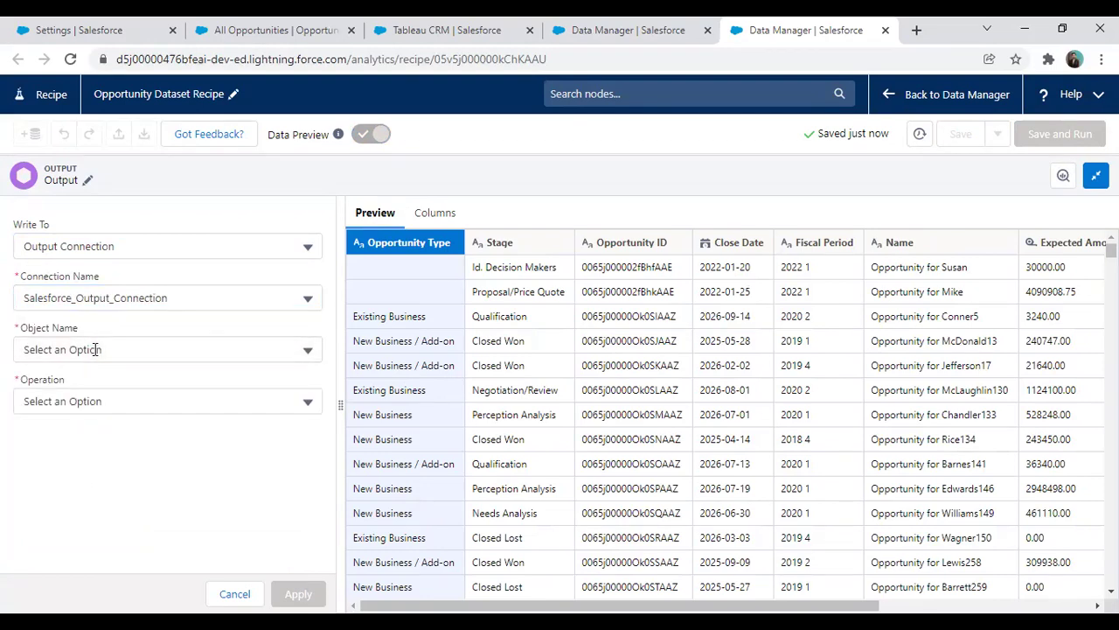
# Choose Opportunity as the output's target object
pyautogui.click(95, 349)
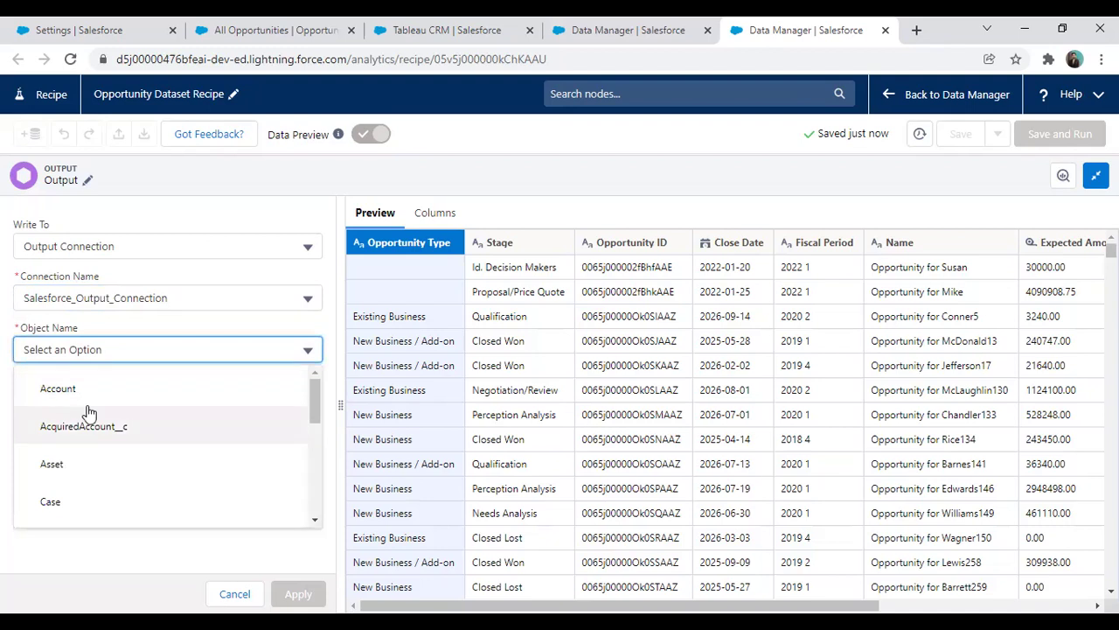
pyautogui.scroll(-10, 80, 455)
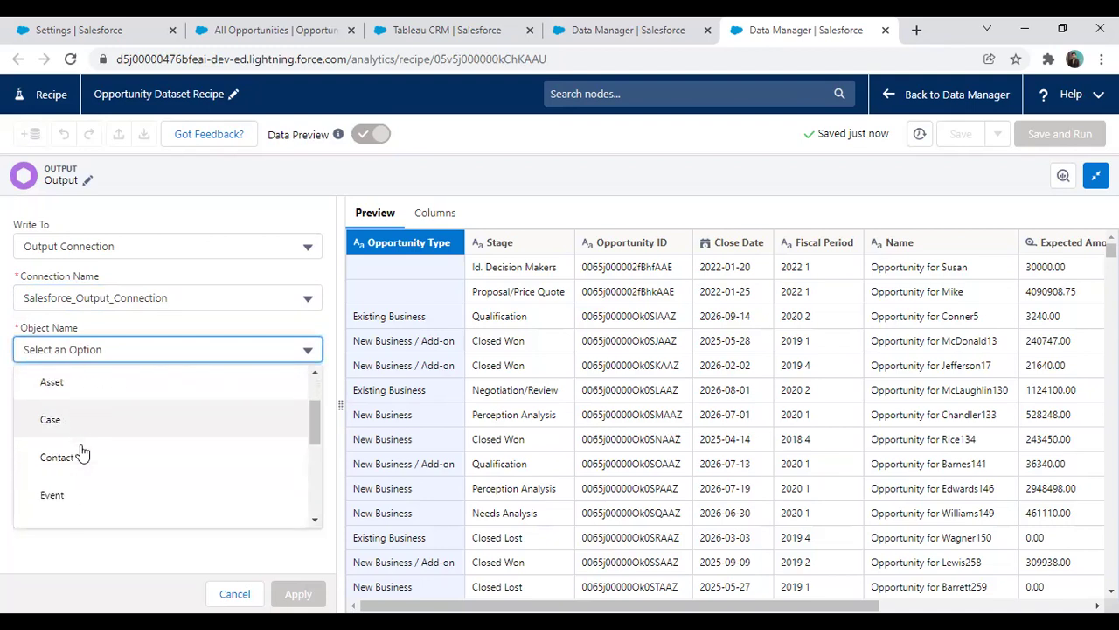
pyautogui.scroll(3, 81, 452)
pyautogui.scroll(1, 81, 452)
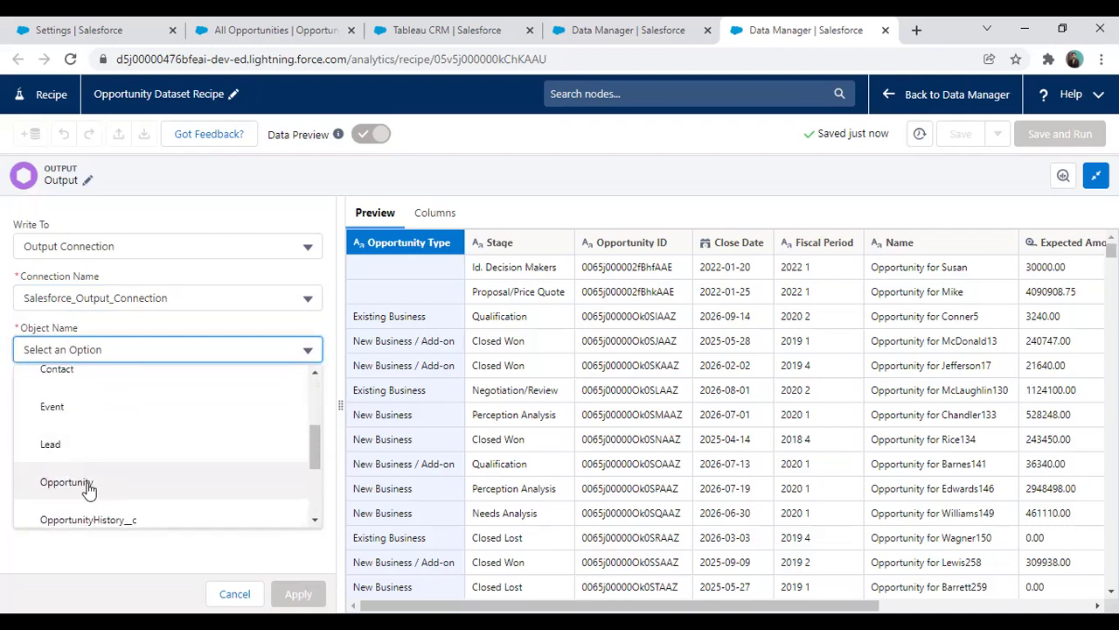
pyautogui.click(89, 483)
pyautogui.click(107, 402)
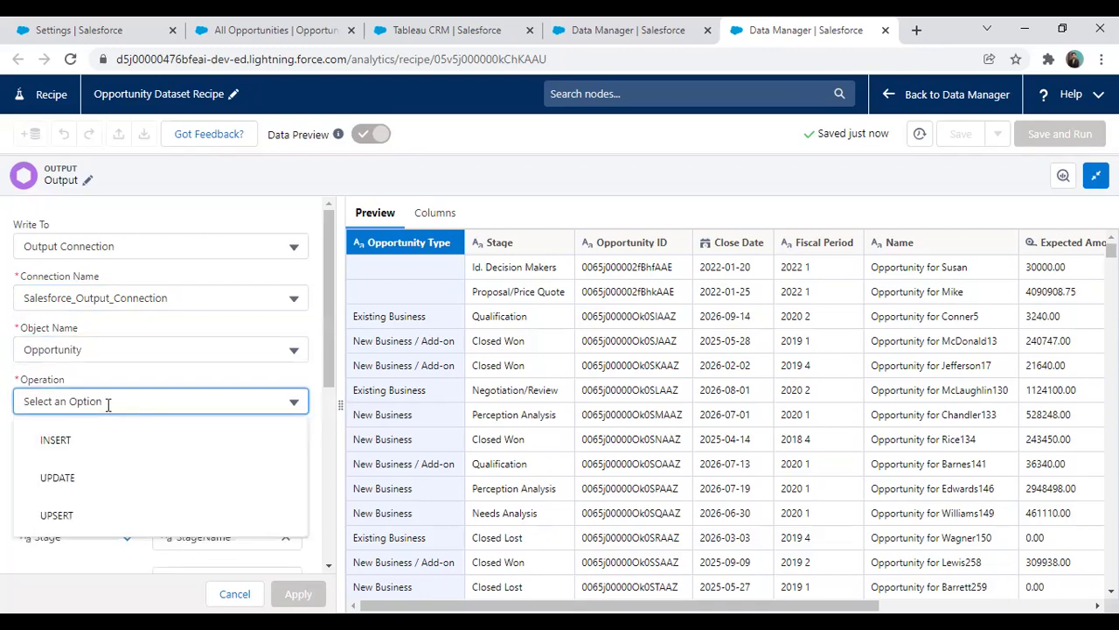
# Set the output operation to UPDATE and clear Taxable Amount's field mapping
pyautogui.click(77, 479)
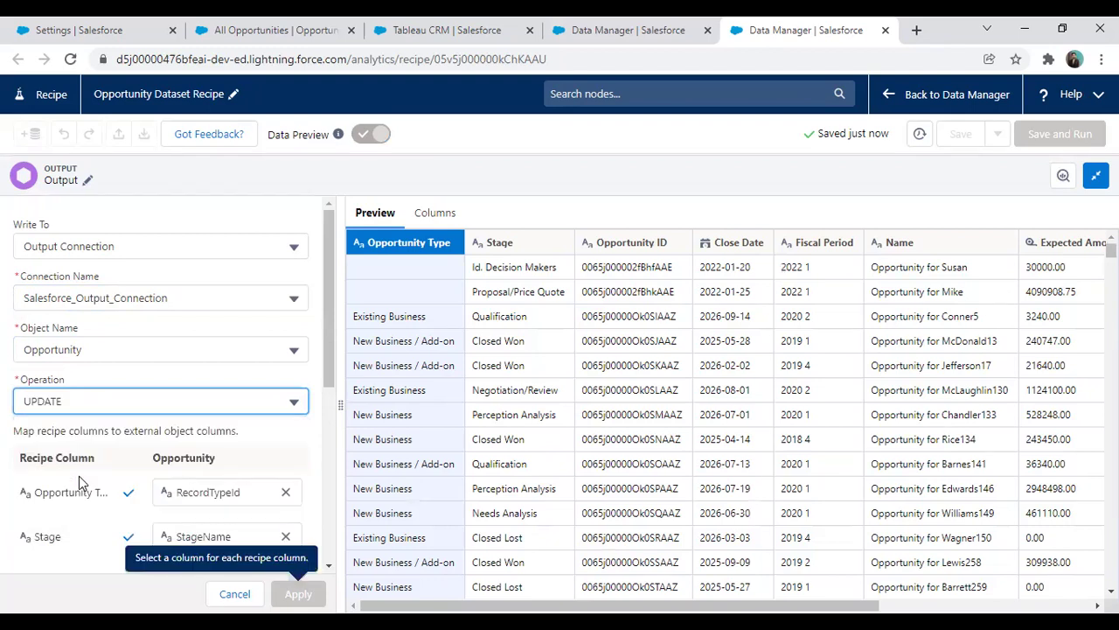
pyautogui.scroll(-3, 248, 314)
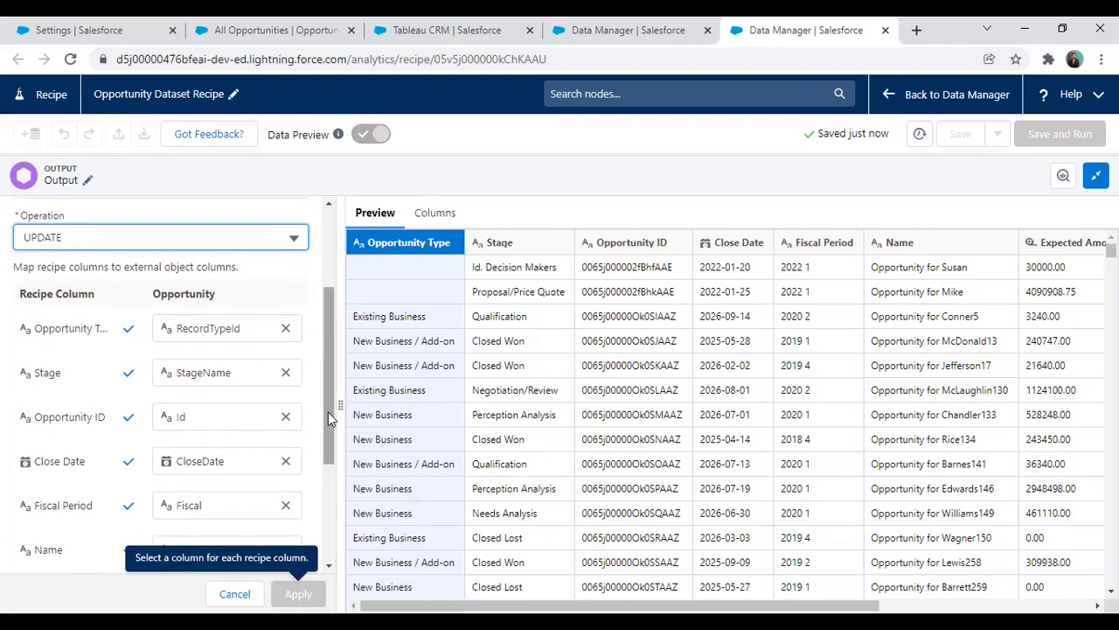
pyautogui.moveTo(328, 406); pyautogui.dragTo(328, 506)
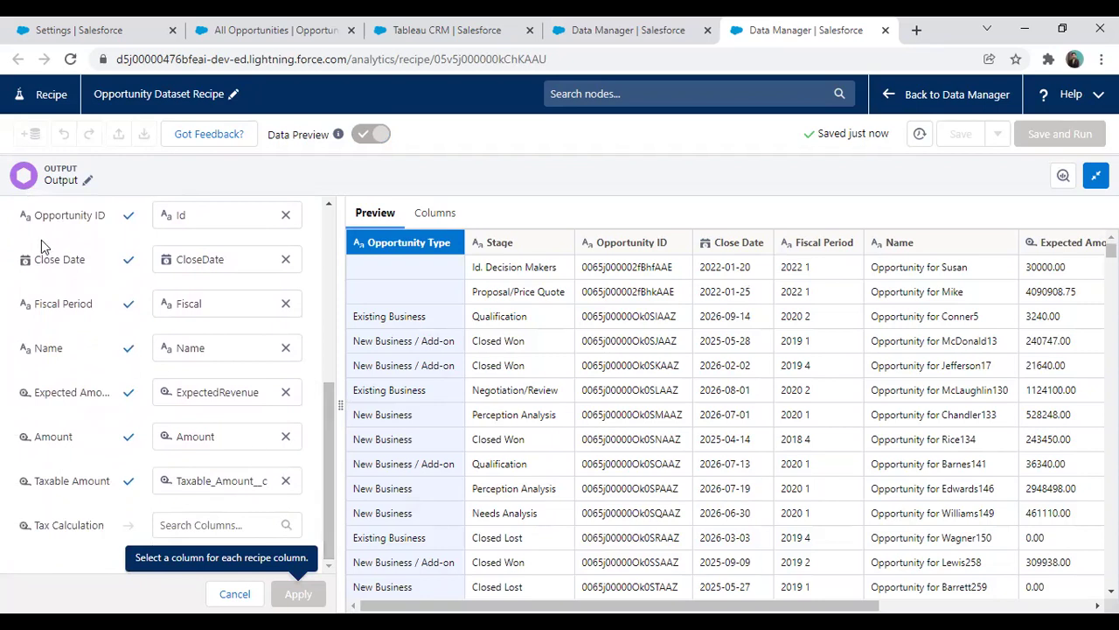
pyautogui.scroll(2, 229, 390)
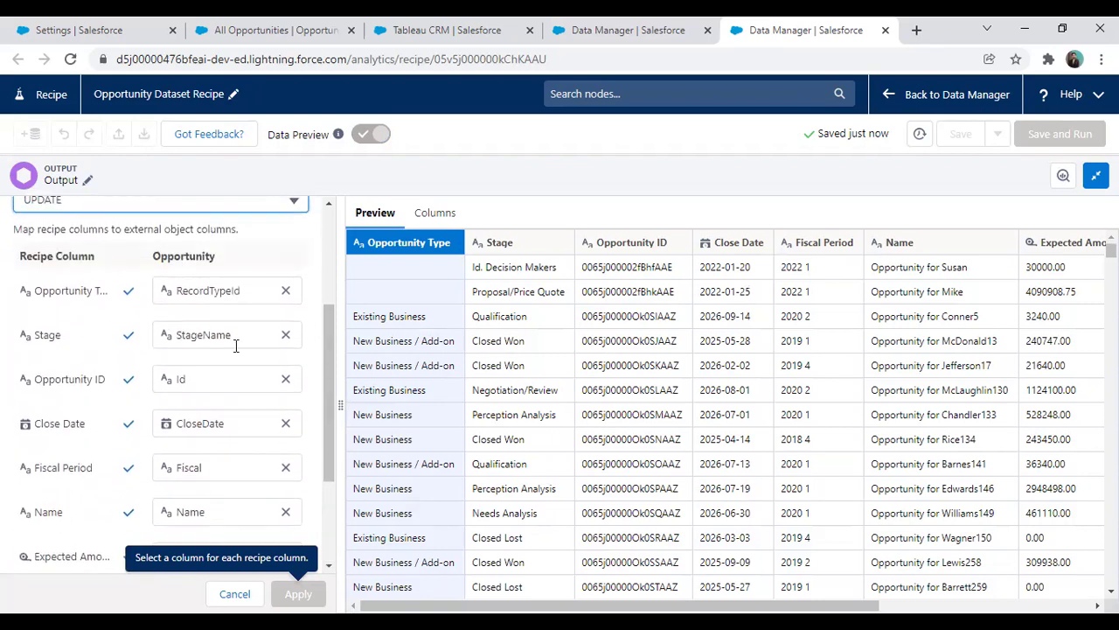
pyautogui.moveTo(330, 369); pyautogui.dragTo(325, 473)
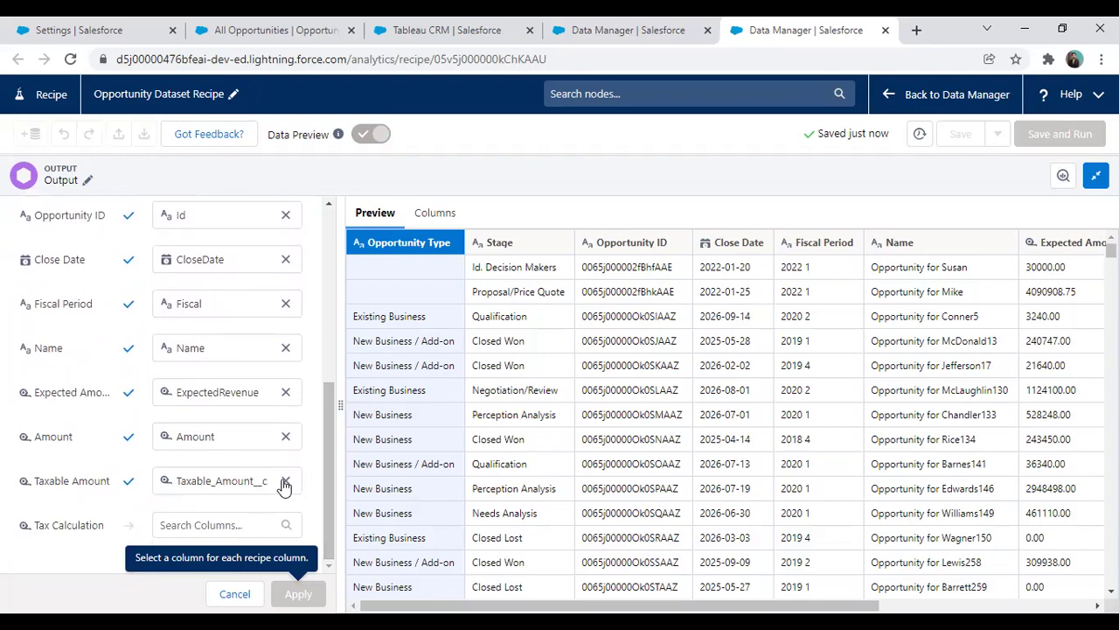
pyautogui.click(286, 482)
# Re-map Taxable Amount to Taxable_Amount__c, then remove that mapping again
pyautogui.click(214, 480)
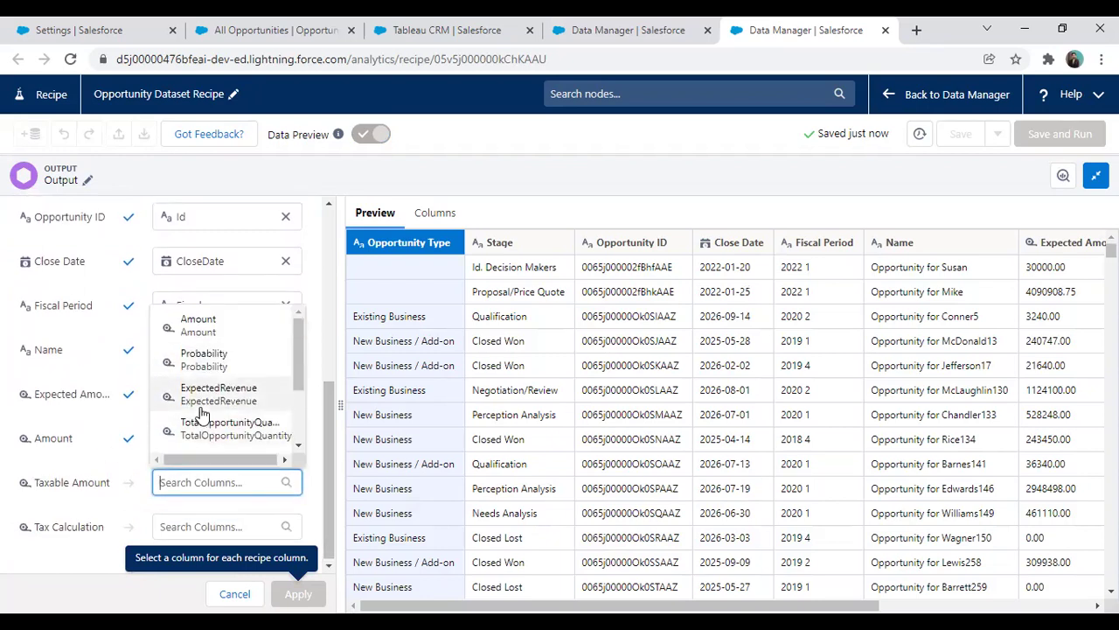
pyautogui.scroll(3, 39, 412)
pyautogui.scroll(-1, 228, 472)
pyautogui.scroll(1, 228, 472)
pyautogui.scroll(-1, 82, 398)
pyautogui.moveTo(333, 352); pyautogui.dragTo(328, 472)
pyautogui.write('ta')
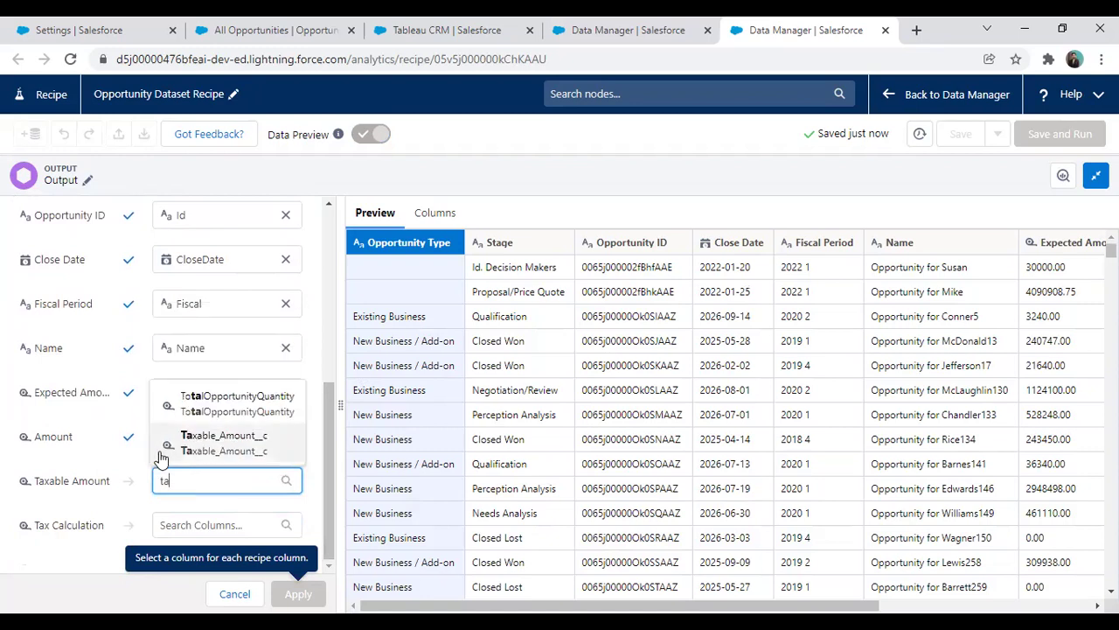
pyautogui.click(162, 453)
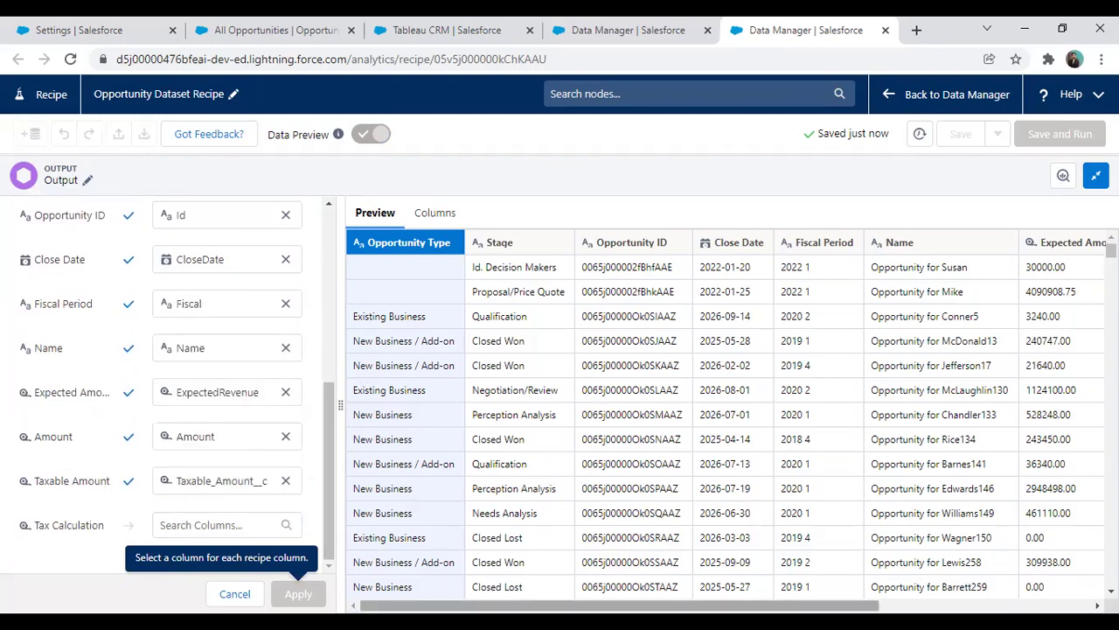
pyautogui.moveTo(620, 605); pyautogui.dragTo(661, 605)
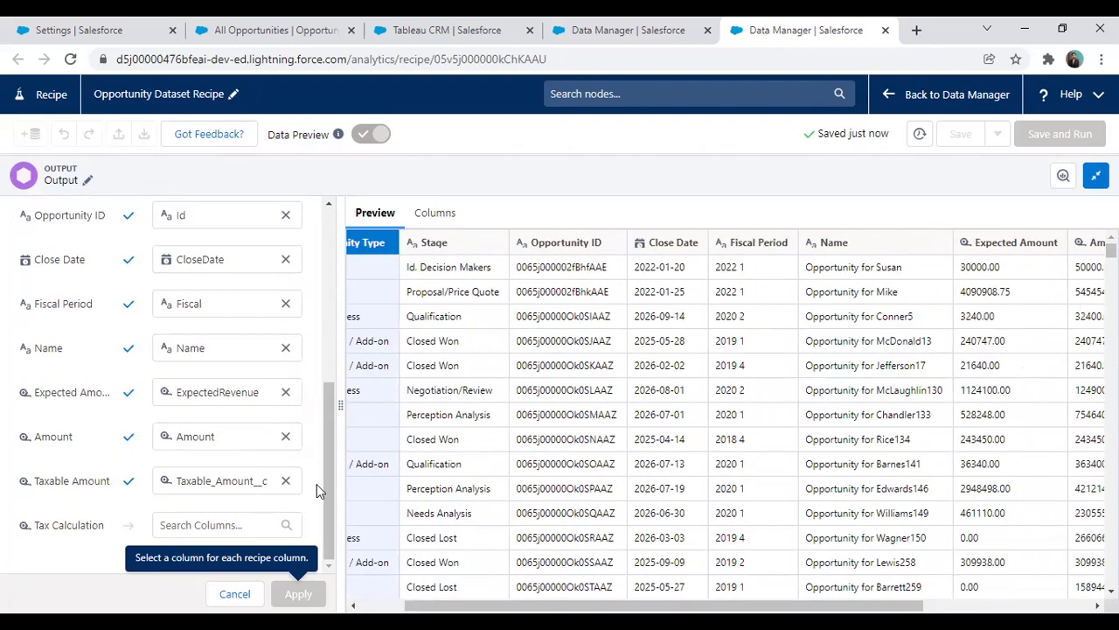
pyautogui.click(285, 476)
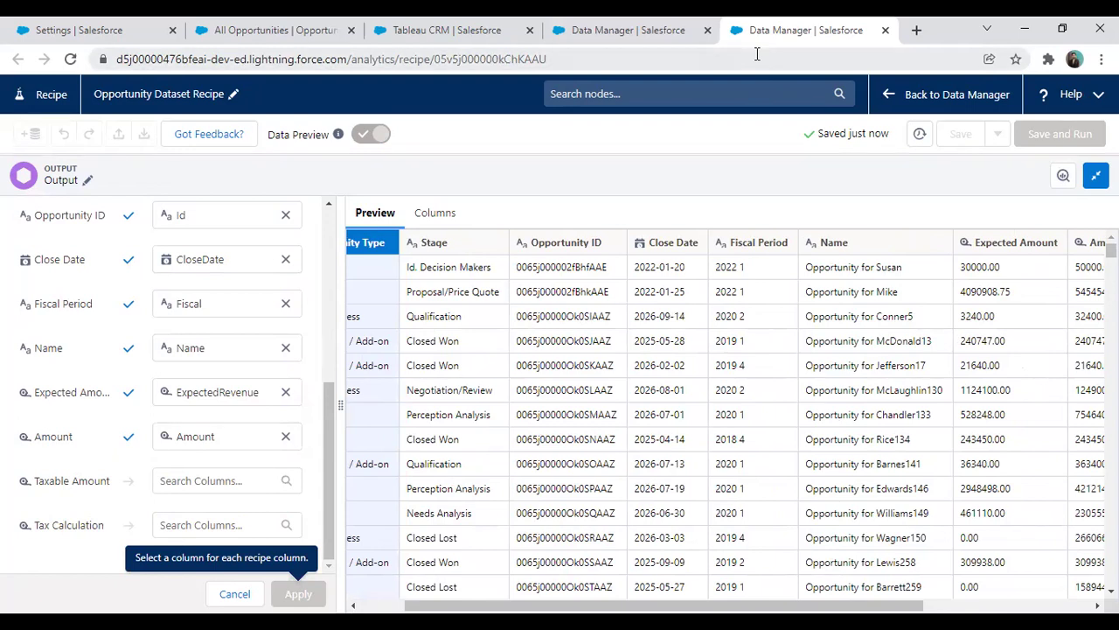
pyautogui.moveTo(2, 507)
pyautogui.mouseDown()
pyautogui.moveTo(70, 535)
pyautogui.moveTo(311, 544)
pyautogui.mouseUp()
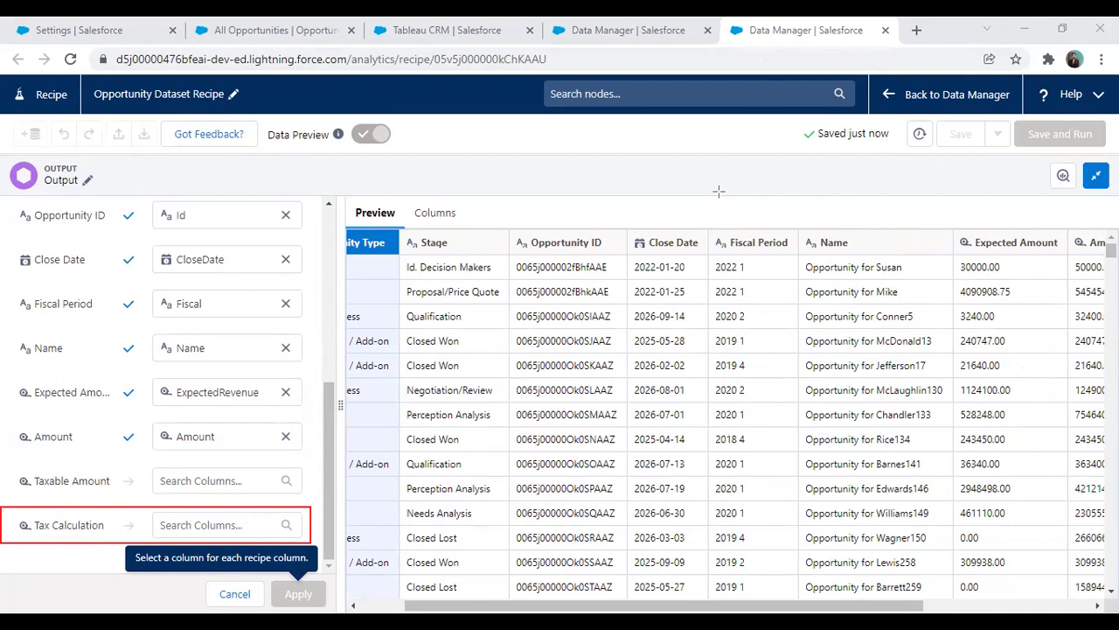
# Map the Tax Calculation column to the Taxable_Amount__c field and apply the output settings
pyautogui.click(218, 524)
pyautogui.write('tax')
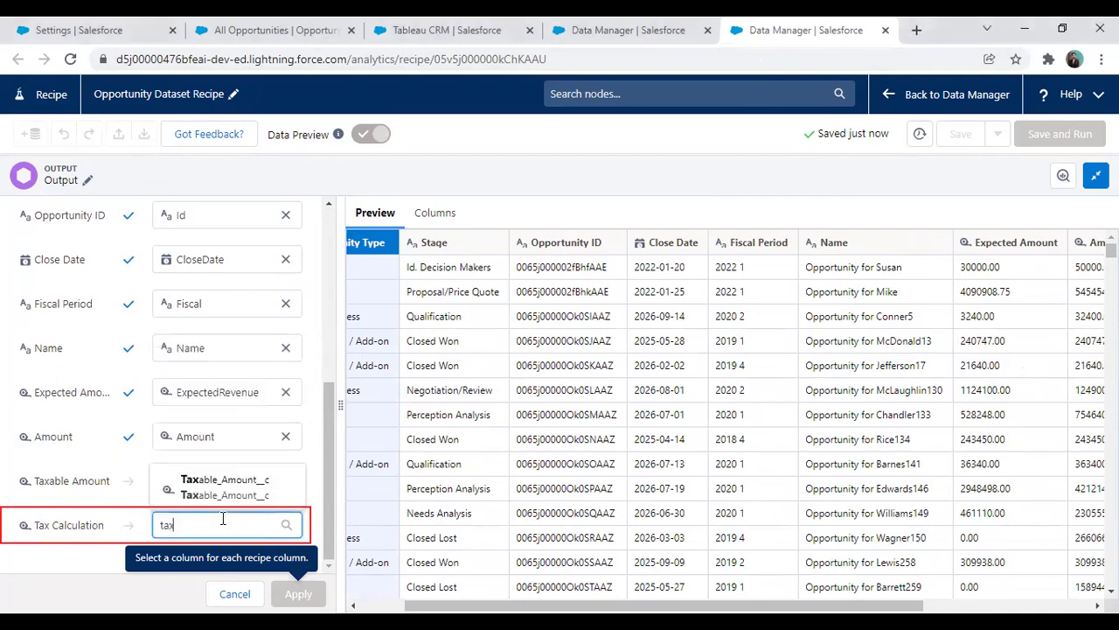
pyautogui.click(221, 494)
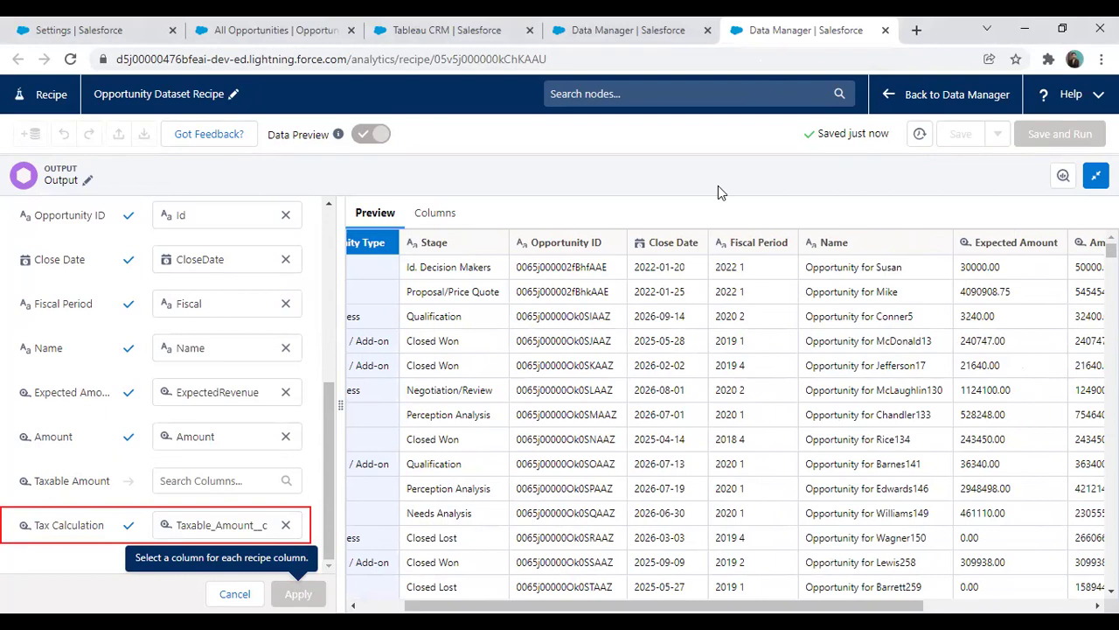
pyautogui.moveTo(326, 525); pyautogui.dragTo(325, 545)
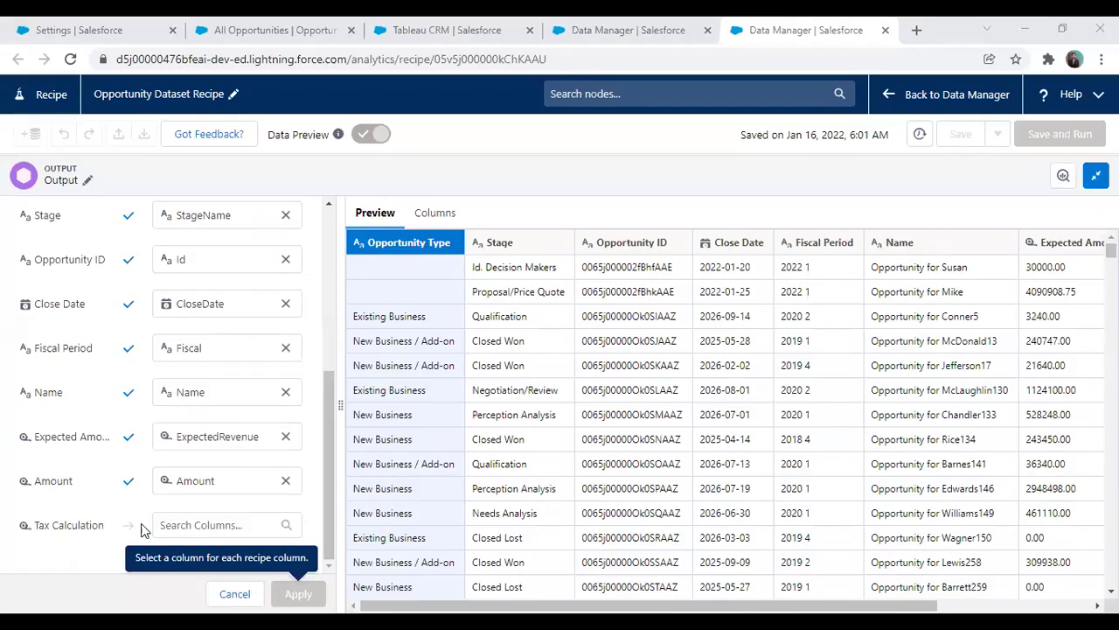
pyautogui.click(194, 525)
pyautogui.moveTo(295, 402); pyautogui.dragTo(296, 467)
pyautogui.click(229, 469)
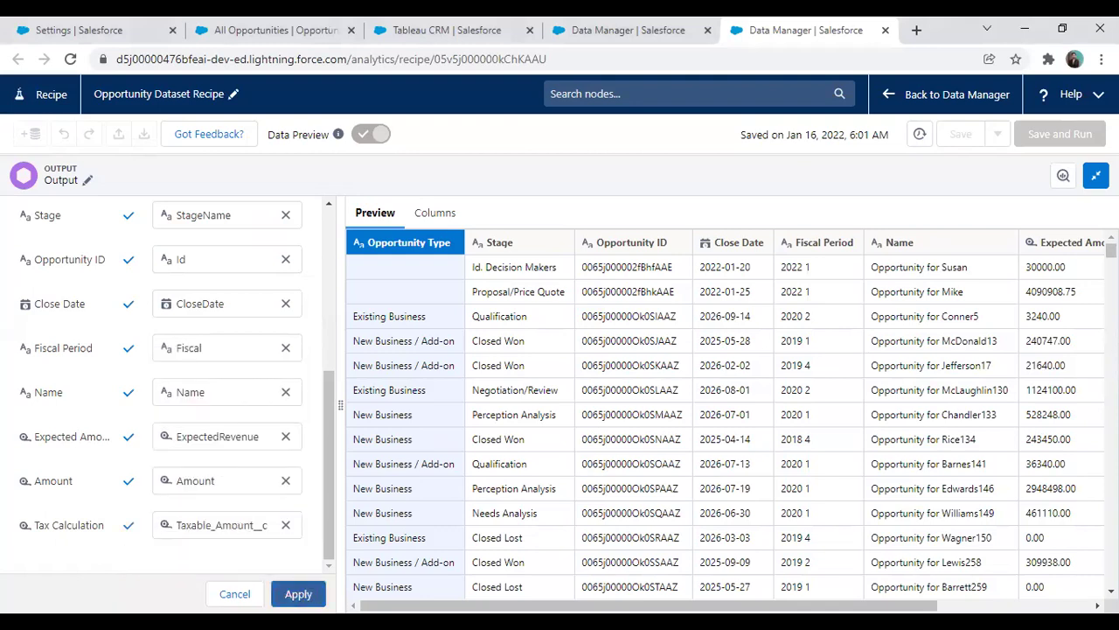
pyautogui.click(296, 597)
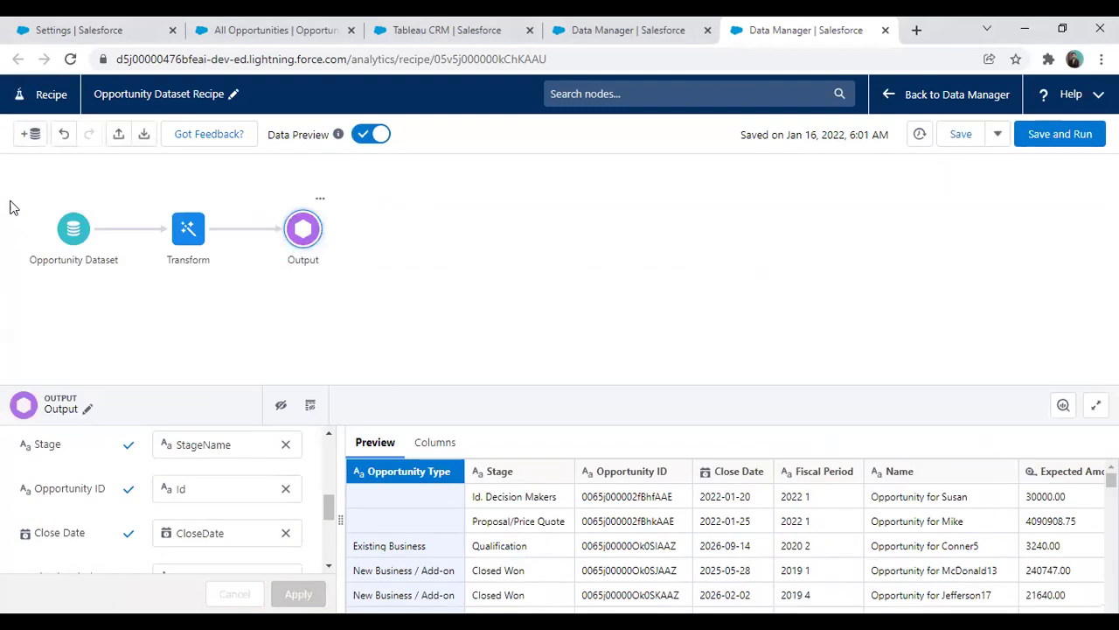
# Close the Output settings, then use Save and Run to queue the recipe and dismiss the notice
pyautogui.click(435, 311)
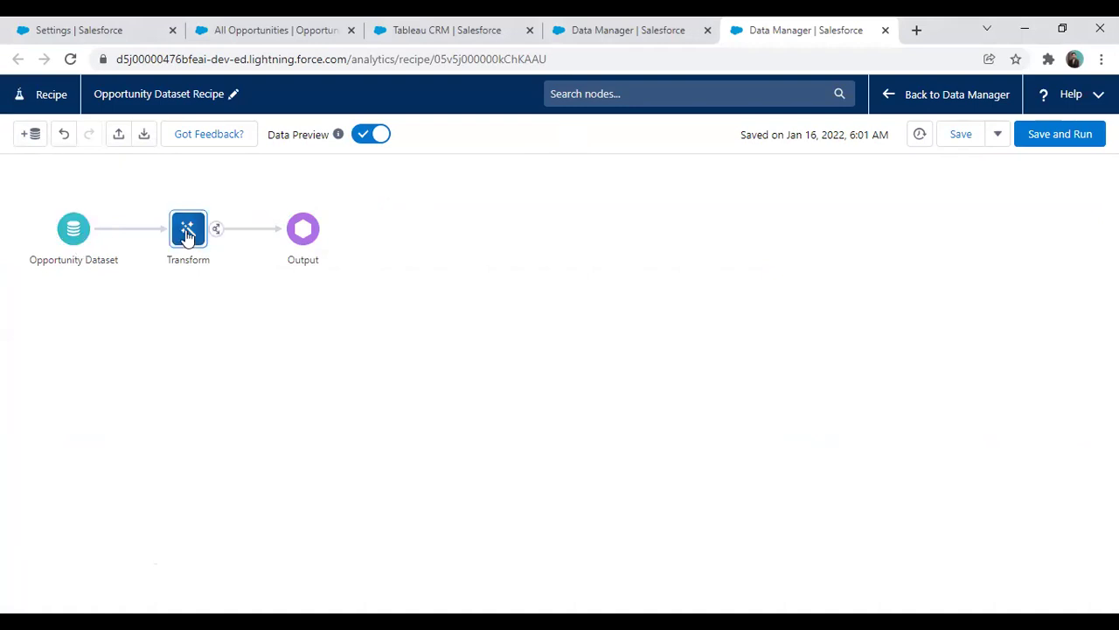
pyautogui.click(303, 231)
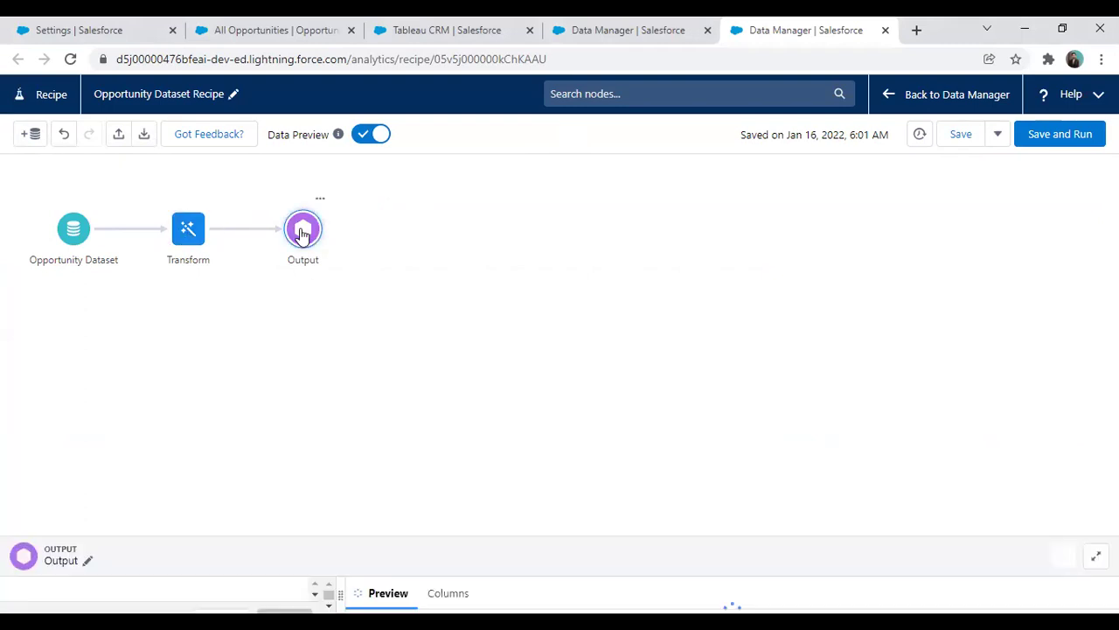
pyautogui.click(503, 278)
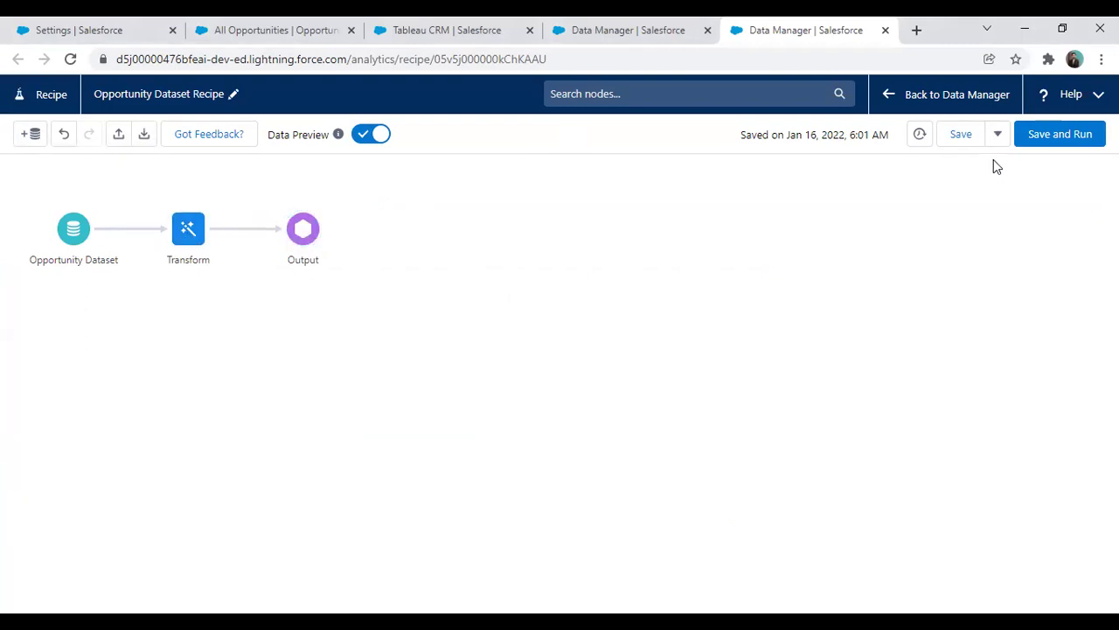
pyautogui.click(1046, 137)
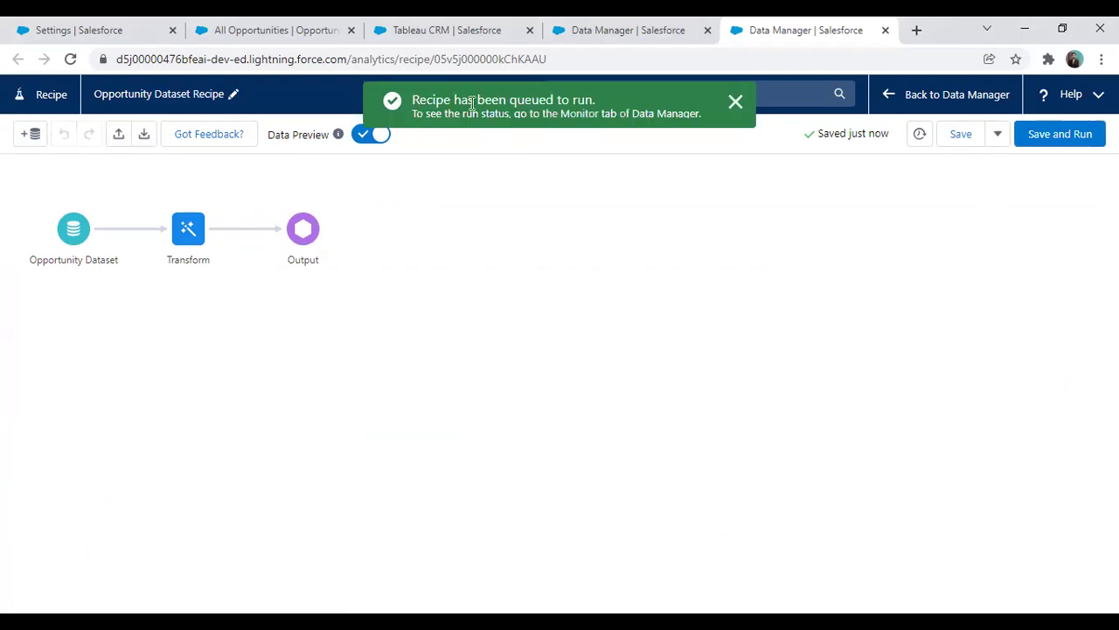
pyautogui.click(729, 112)
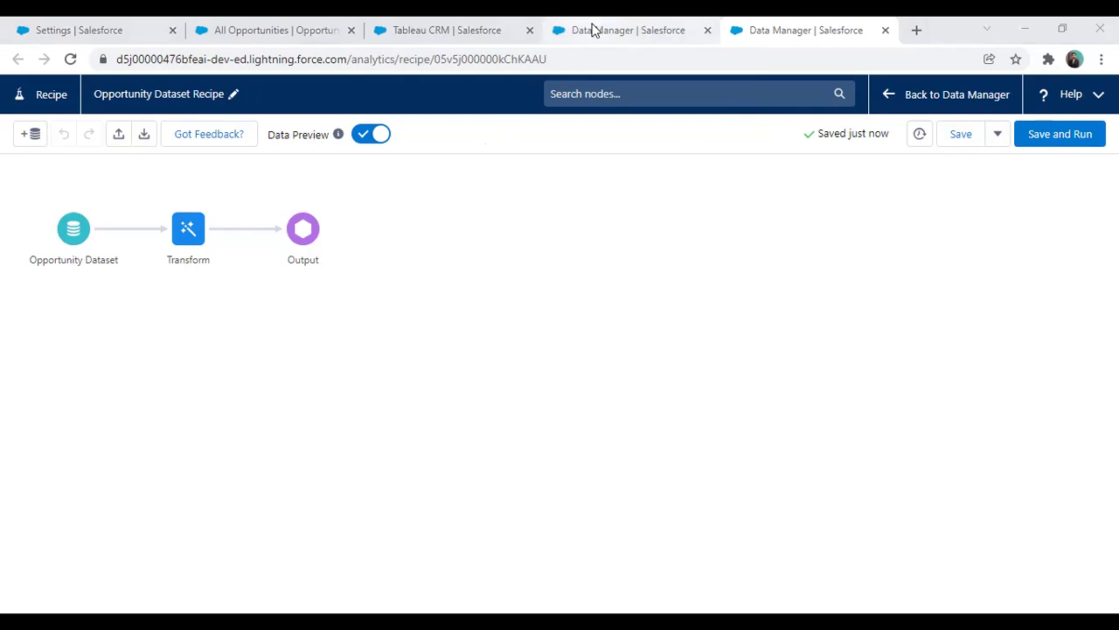
# Check the recipe job's progress in the Data Manager Monitor, refreshing the job list
pyautogui.click(625, 26)
pyautogui.click(52, 191)
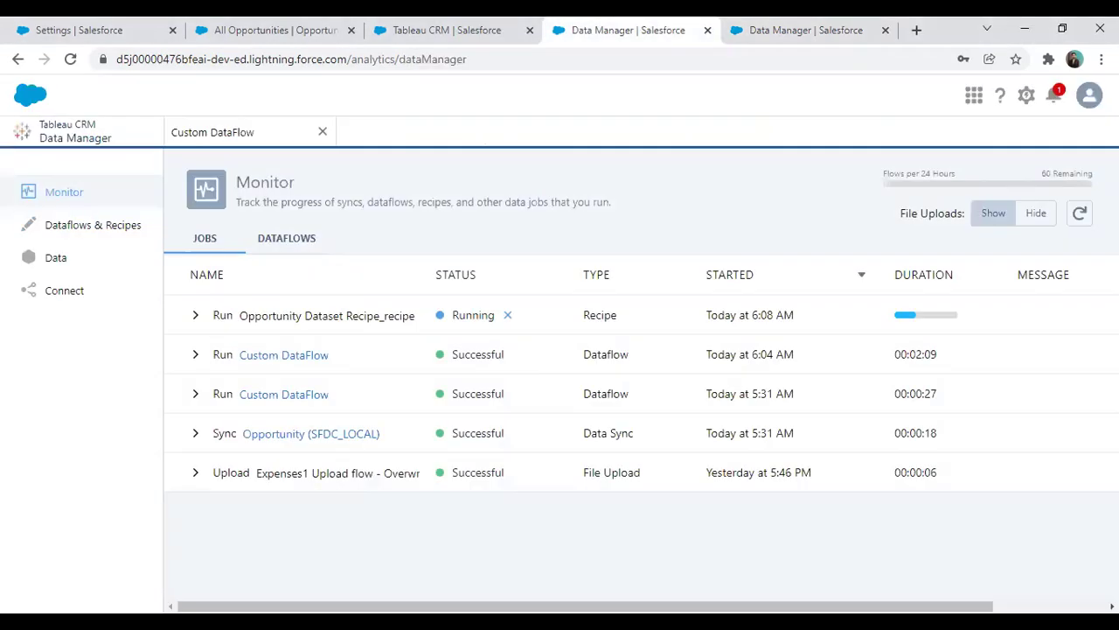
pyautogui.click(1080, 213)
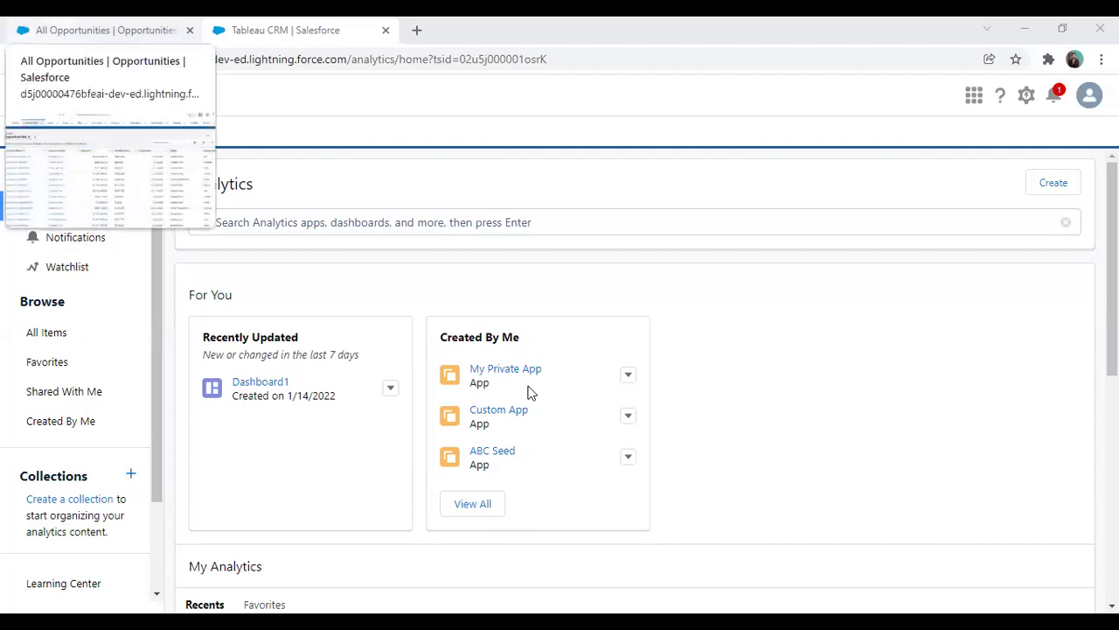
# In All Opportunities, narrow Amount, Account Name and Opportunity Name columns and widen Taxable Amount
pyautogui.hotkey('ctrl', 'shift', 'Tab')
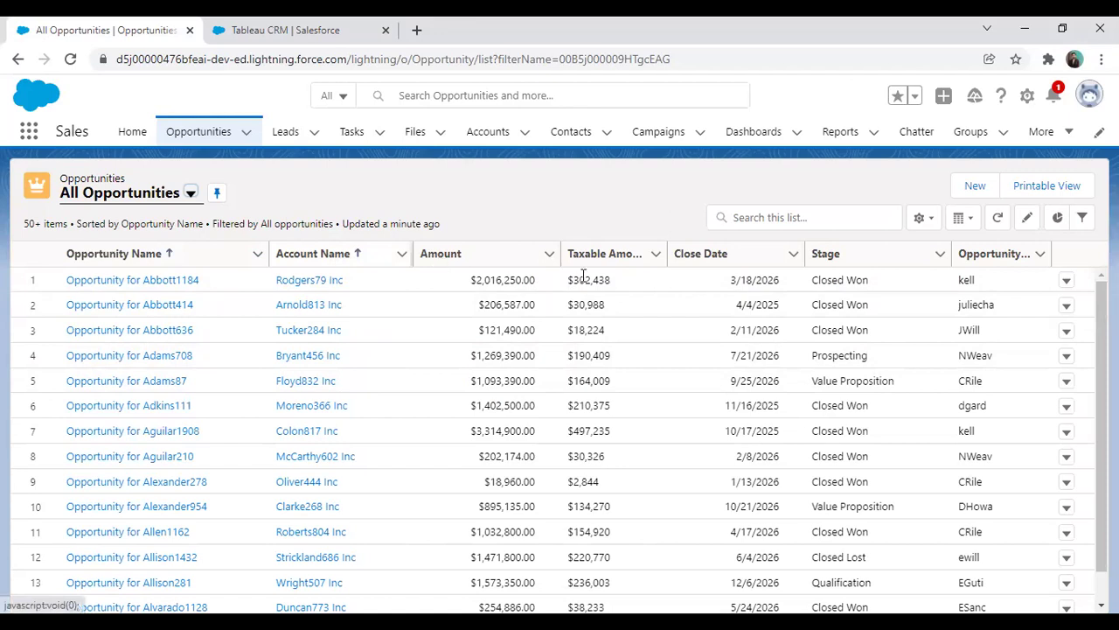
pyautogui.moveTo(559, 252); pyautogui.dragTo(536, 252)
pyautogui.moveTo(413, 252); pyautogui.dragTo(396, 252)
pyautogui.moveTo(269, 252); pyautogui.dragTo(254, 252)
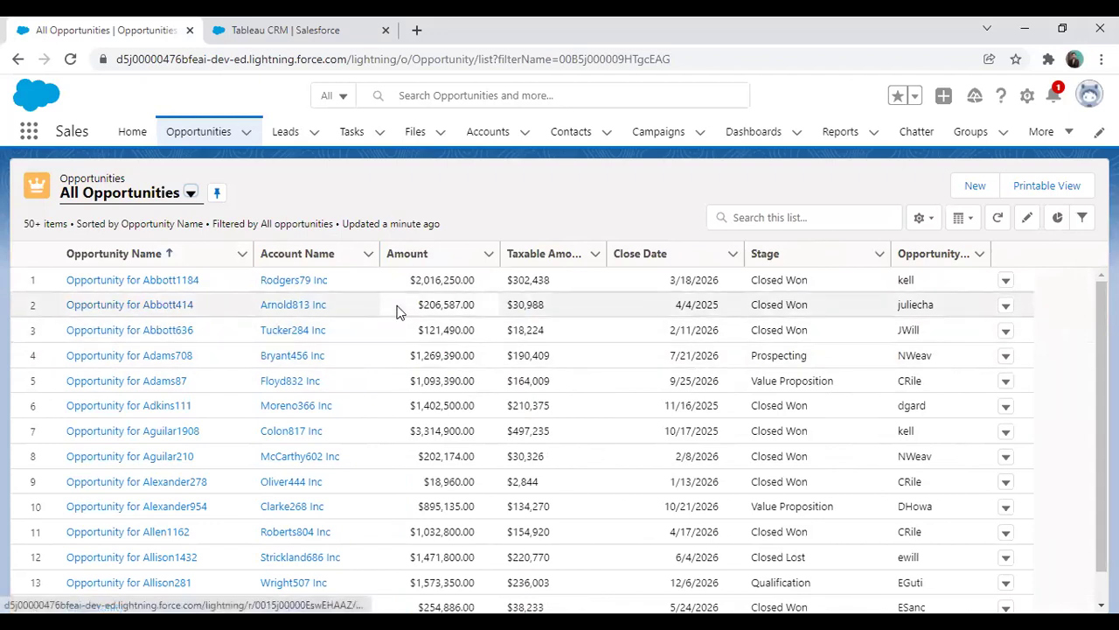
pyautogui.moveTo(607, 253); pyautogui.dragTo(635, 252)
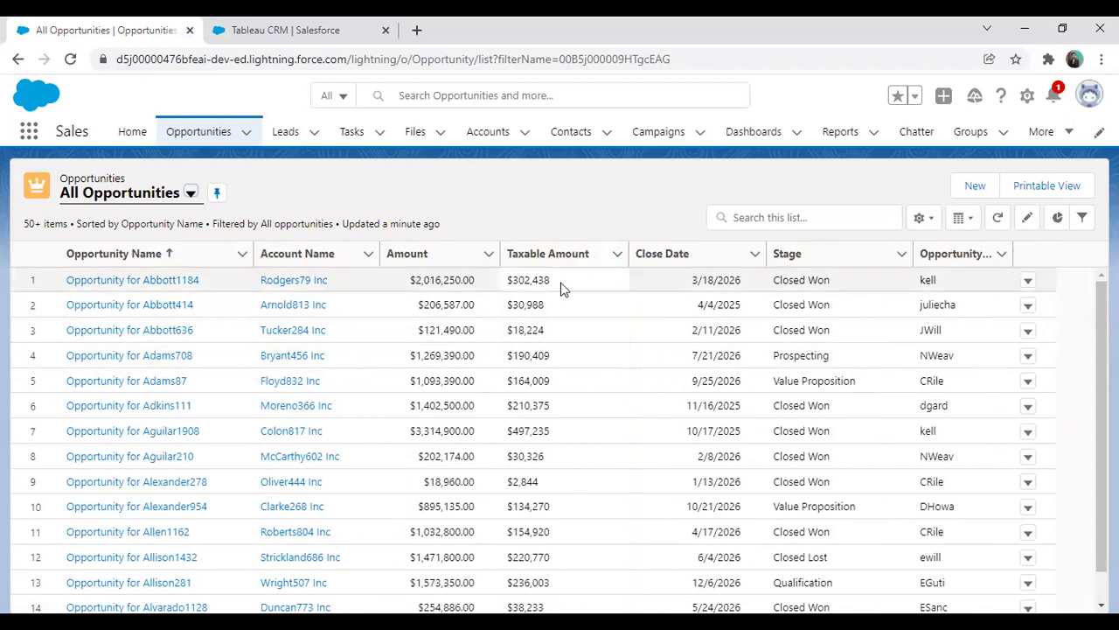